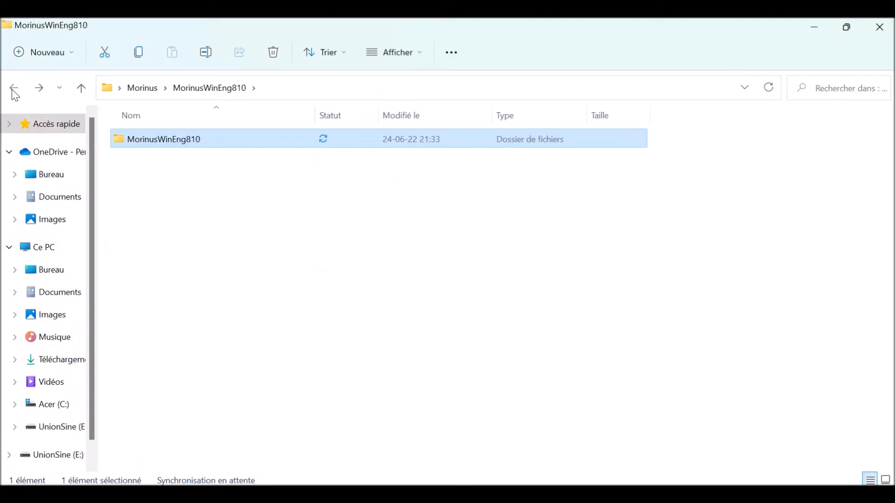
{"action": "left_click", "coordinate": [12, 89]}
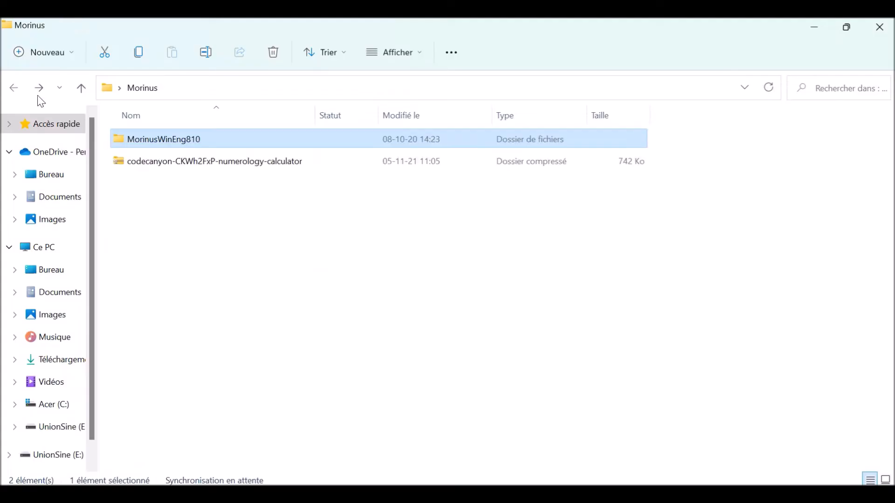
{"action": "left_click", "coordinate": [124, 163]}
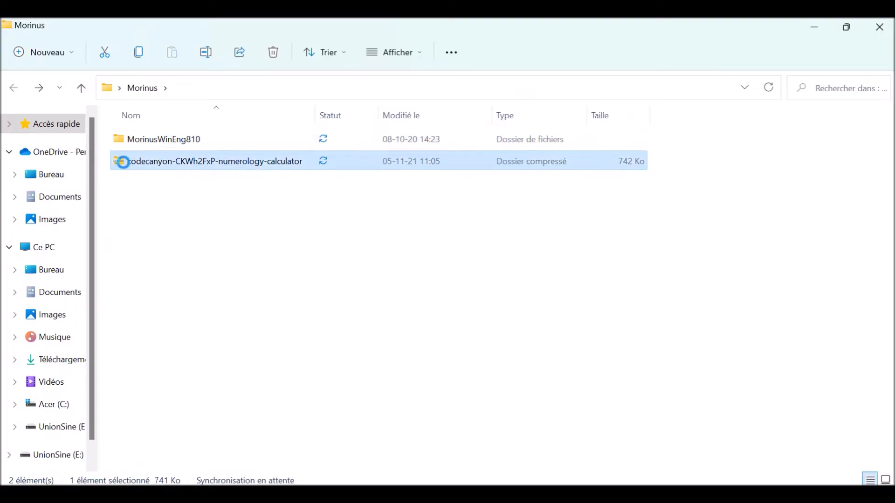
{"action": "right_click", "coordinate": [125, 169]}
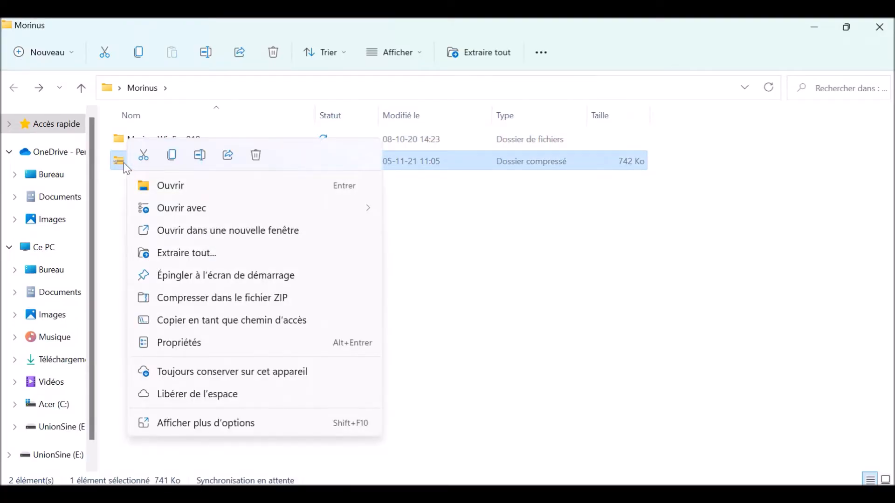
{"action": "left_click", "coordinate": [214, 257]}
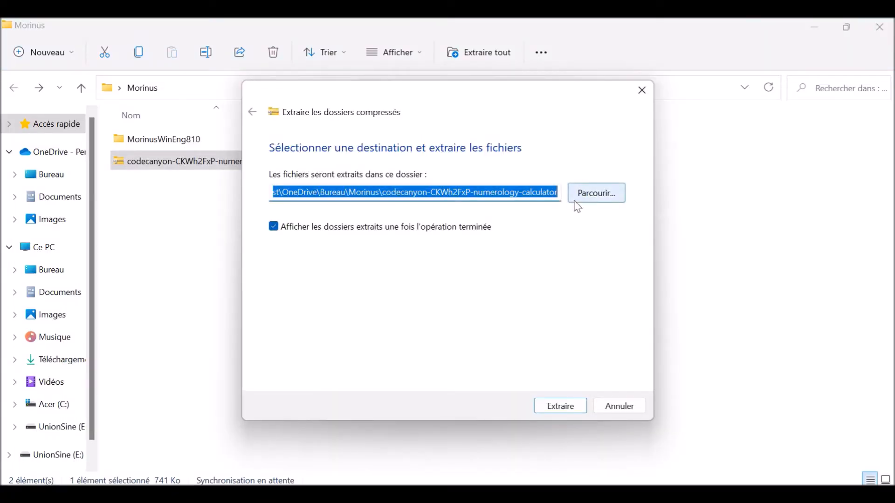
{"action": "left_click", "coordinate": [641, 92]}
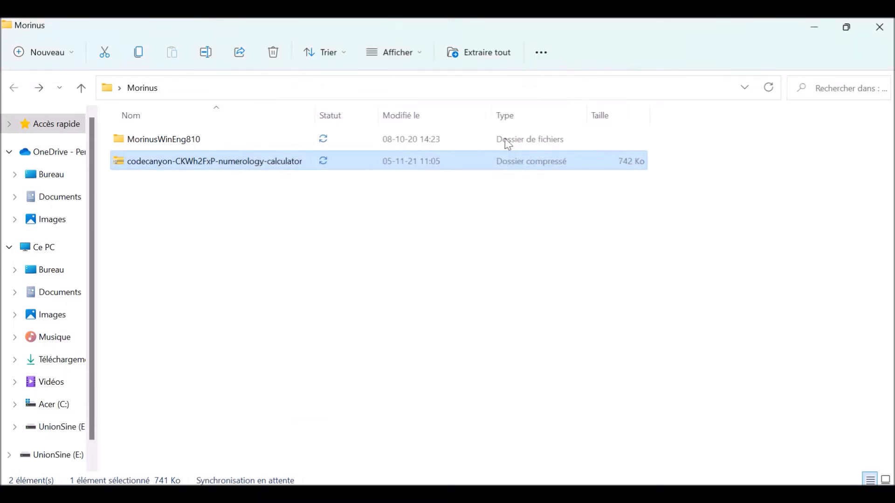
Step: Open the nested MorinusWinEng810 folder and examine the option for sending the morinus application to the desktop as a shortcut
{"action": "double_click", "coordinate": [179, 147]}
{"action": "double_click", "coordinate": [177, 143]}
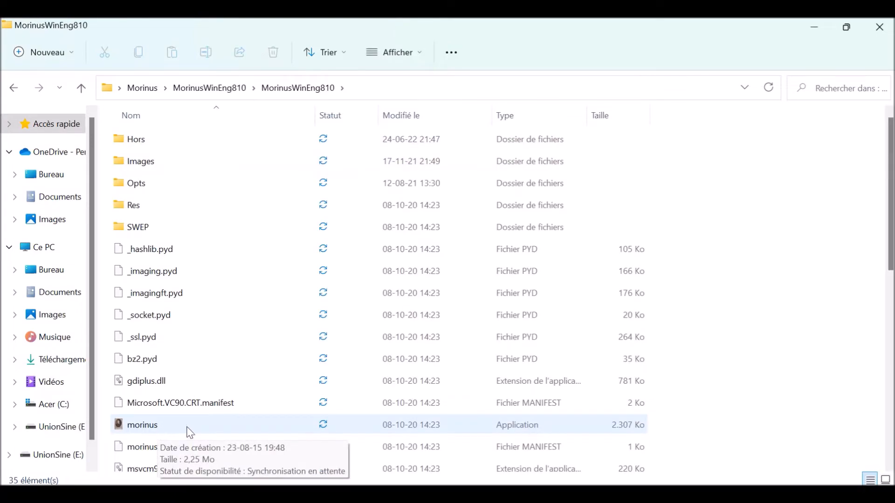
{"action": "left_click", "coordinate": [152, 433]}
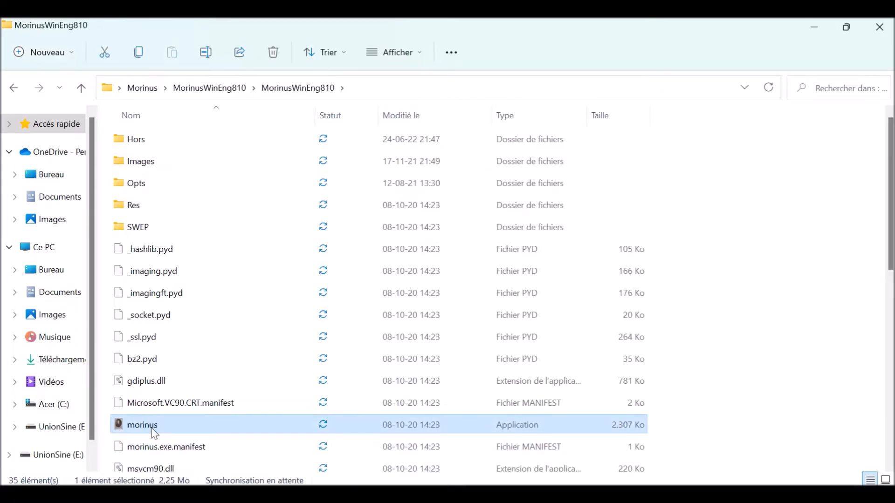
{"action": "right_click", "coordinate": [154, 434]}
{"action": "left_click", "coordinate": [250, 418]}
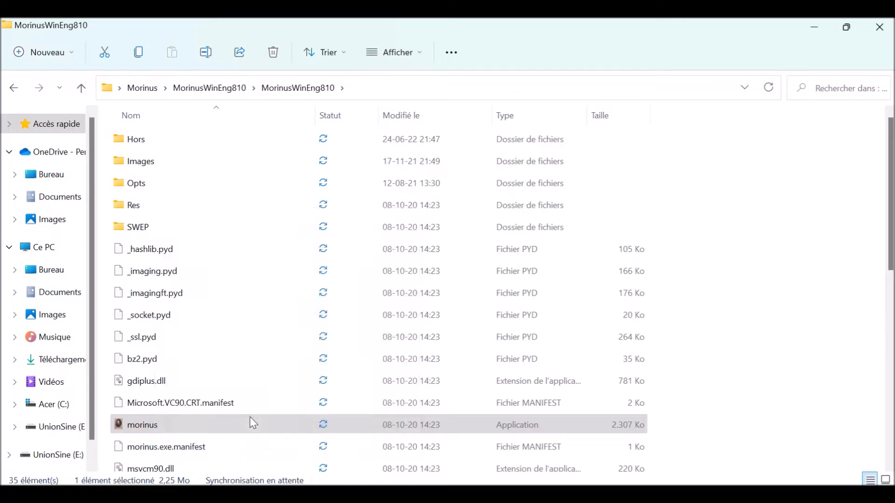
{"action": "mouse_move", "coordinate": [336, 306]}
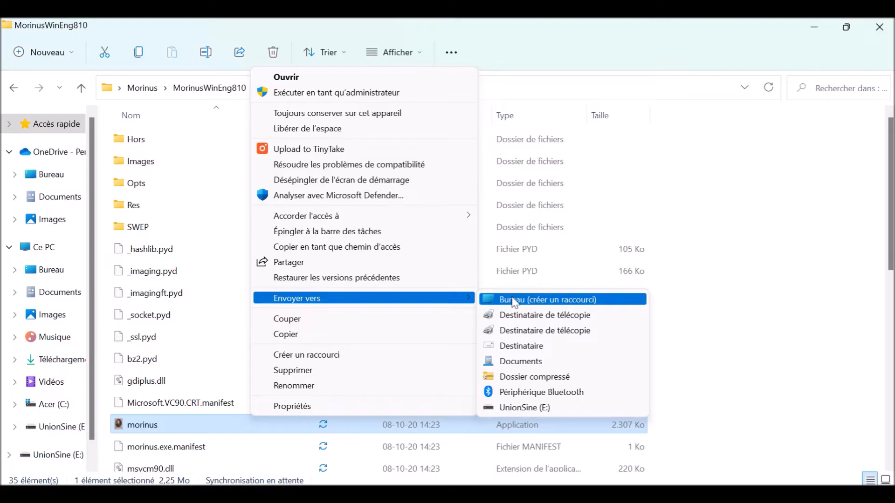
{"action": "left_click", "coordinate": [700, 317]}
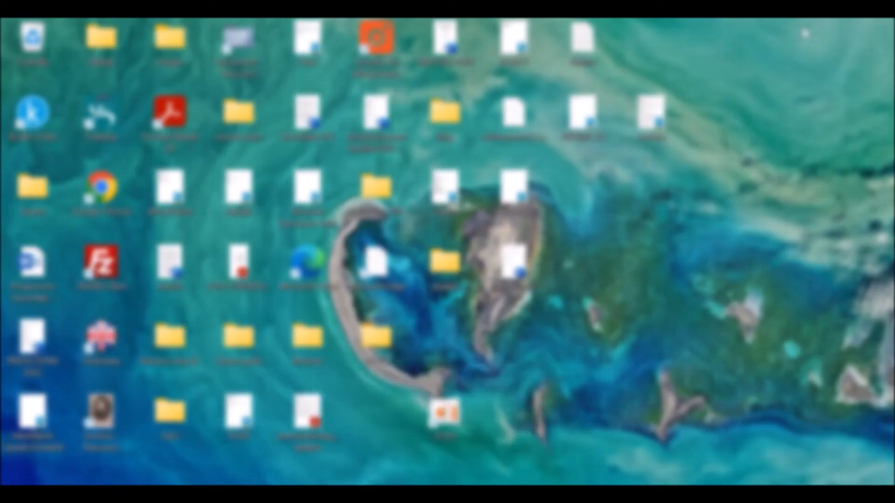
Step: Launch Morinus from its desktop shortcut and maximize its window
{"action": "double_click", "coordinate": [101, 420]}
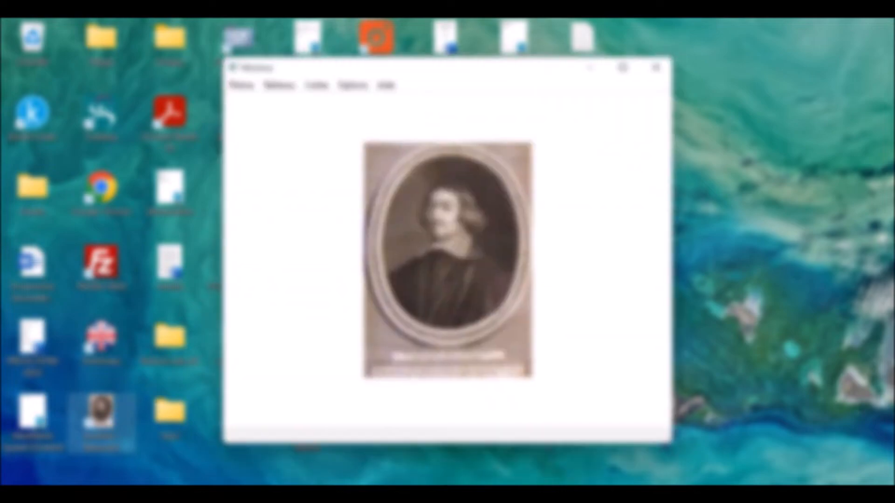
{"action": "left_click", "coordinate": [627, 68]}
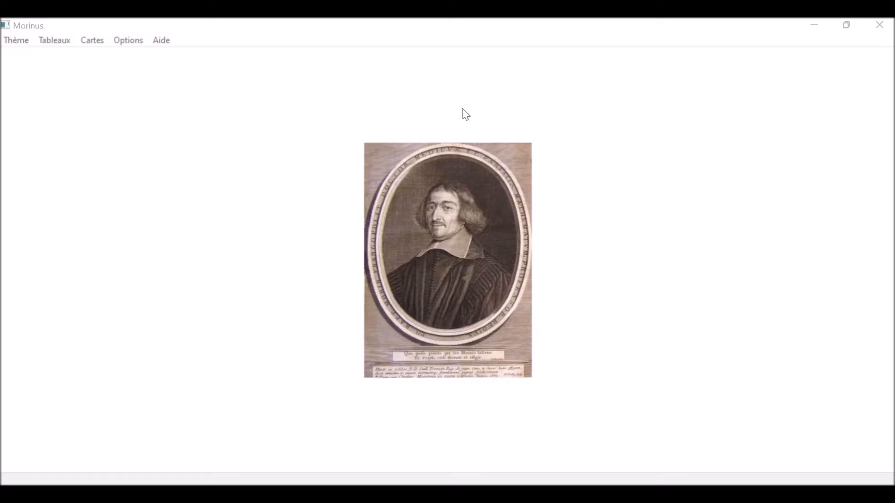
Step: Check the interface language setting and accept Français(French)
{"action": "left_click", "coordinate": [133, 40]}
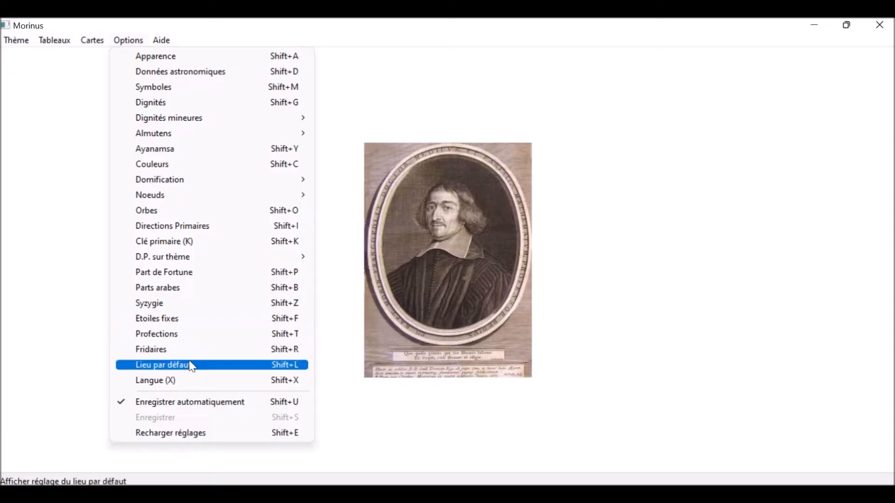
{"action": "left_click", "coordinate": [184, 380]}
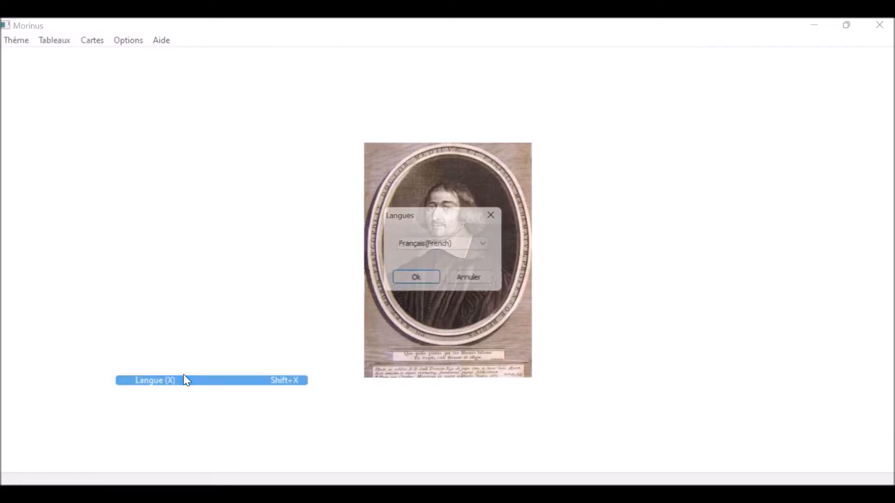
{"action": "left_click", "coordinate": [427, 283]}
Step: Examine the chart appearance settings and accept them without changes
{"action": "left_click", "coordinate": [126, 41]}
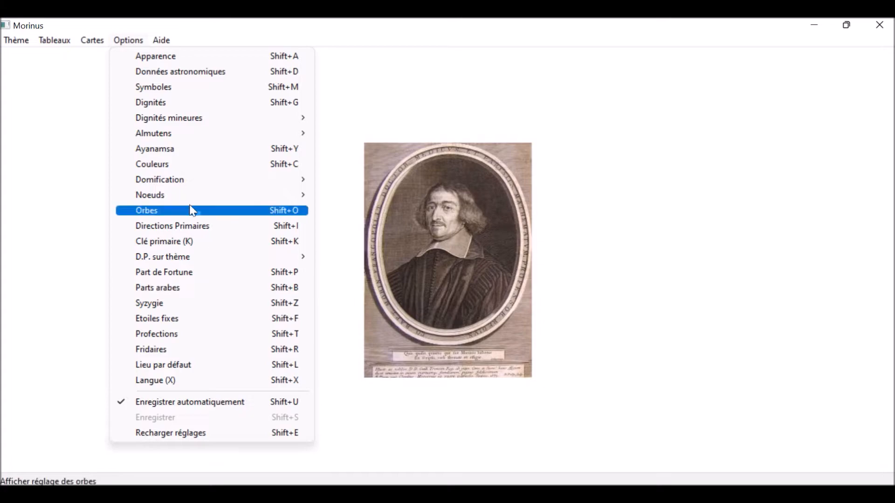
{"action": "left_click", "coordinate": [163, 61]}
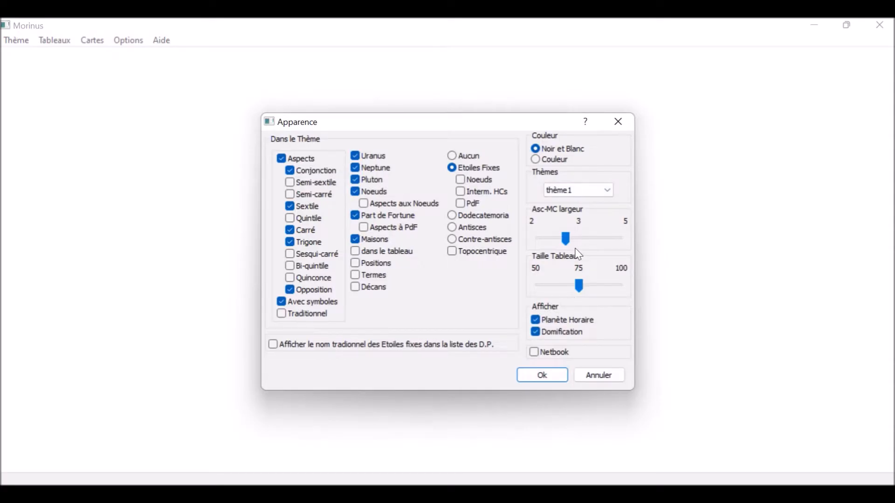
{"action": "left_click", "coordinate": [549, 376]}
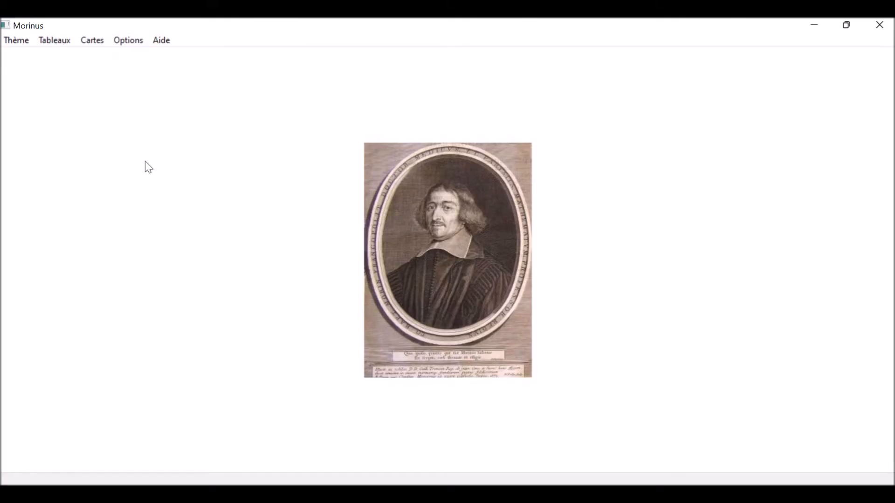
Step: Start a new natal chart and enter the person's name
{"action": "left_click", "coordinate": [15, 42]}
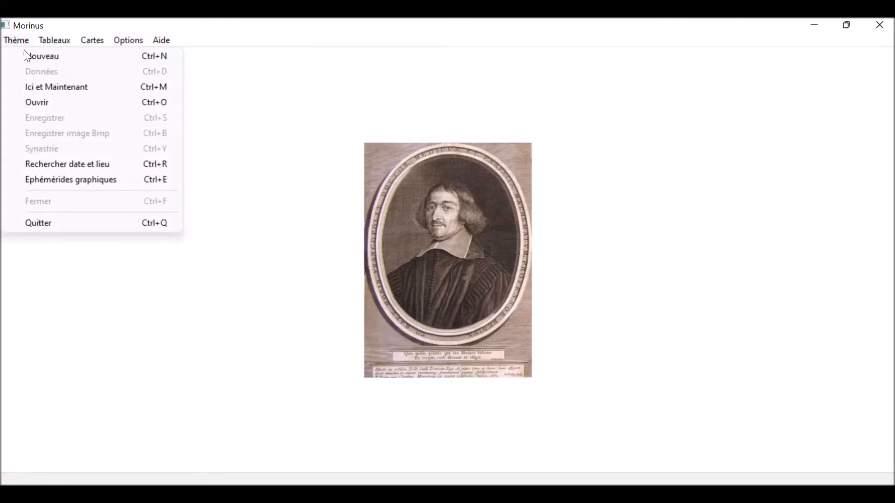
{"action": "left_click", "coordinate": [26, 54]}
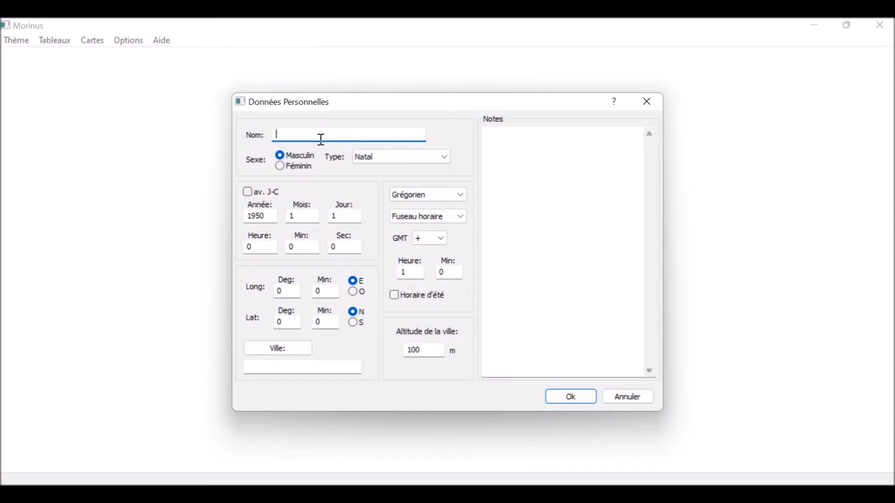
{"action": "type", "text": "Julie"}
Step: Fill in the year, month and day of the person's date of birth
{"action": "left_click", "coordinate": [269, 217]}
{"action": "key", "text": "BackSpace"}
{"action": "key", "text": "BackSpace"}
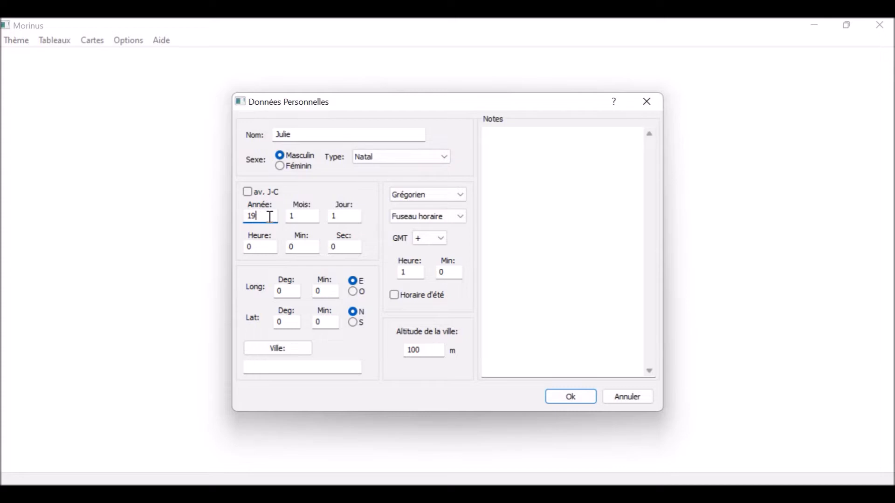
{"action": "type", "text": "47"}
{"action": "left_click", "coordinate": [315, 216]}
{"action": "type", "text": "0"}
{"action": "left_click", "coordinate": [345, 219]}
{"action": "type", "text": "1"}
Step: Set the birth time to 13 hours 24 minutes
{"action": "left_click", "coordinate": [264, 247]}
{"action": "key", "text": "BackSpace"}
{"action": "type", "text": "13"}
{"action": "left_click", "coordinate": [295, 247]}
{"action": "key", "text": "BackSpace"}
{"action": "type", "text": "24"}
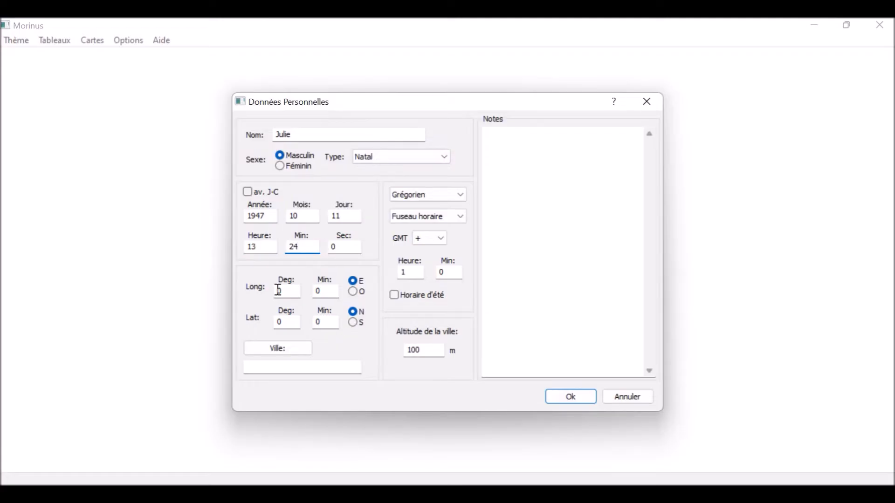
Step: Search for the city Lyon online from the birthplace city list
{"action": "left_click", "coordinate": [286, 357]}
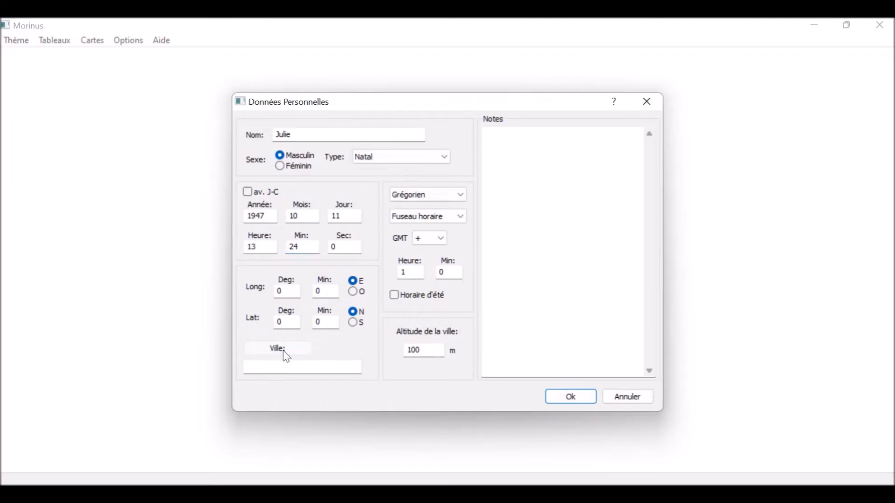
{"action": "left_click", "coordinate": [355, 238]}
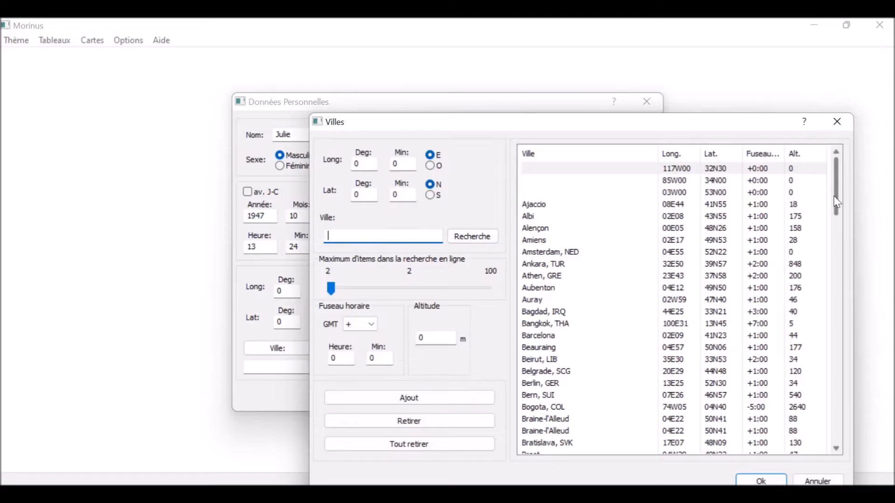
{"action": "mouse_move", "coordinate": [837, 202]}
{"action": "left_mouse_down"}
{"action": "mouse_move", "coordinate": [838, 224]}
{"action": "mouse_move", "coordinate": [836, 190]}
{"action": "left_mouse_up"}
{"action": "type", "text": "Lyon"}
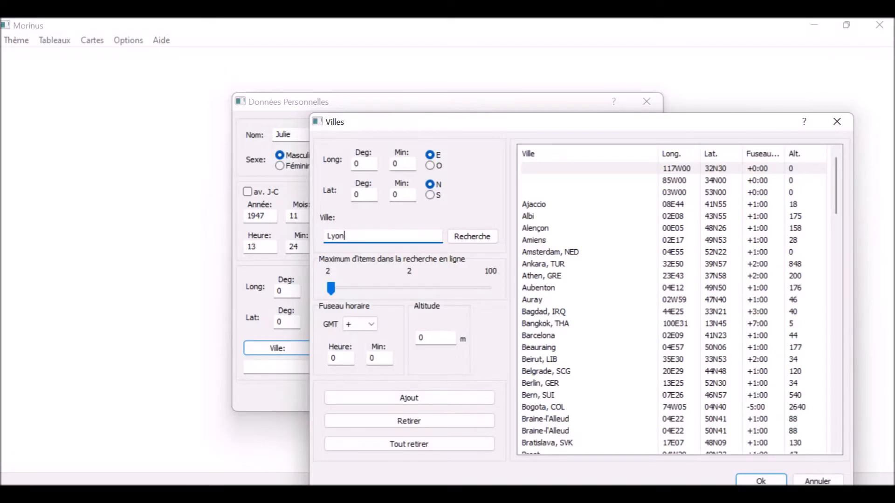
{"action": "left_click", "coordinate": [471, 240]}
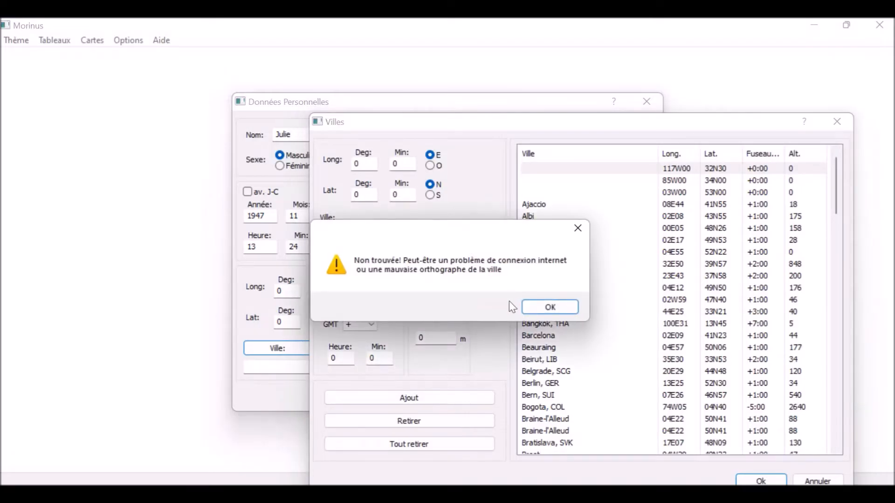
{"action": "left_click", "coordinate": [538, 308]}
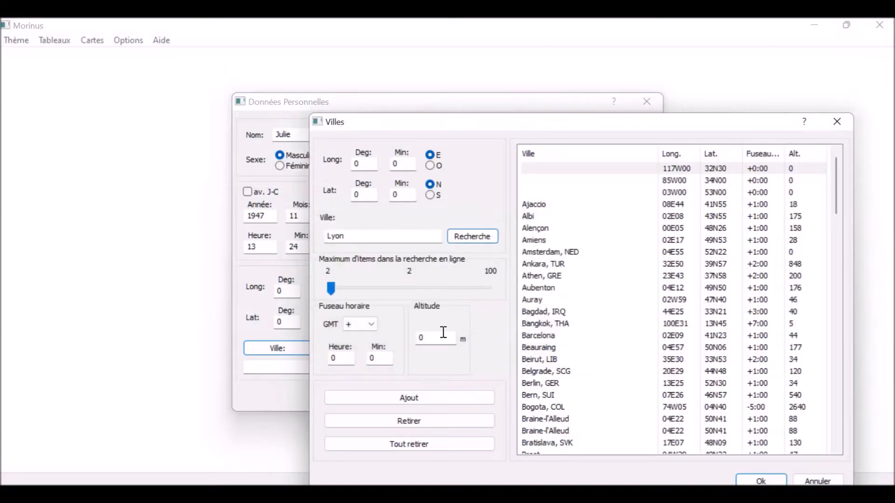
Step: Add Lyon to the city list and choose it as the birthplace
{"action": "left_click", "coordinate": [410, 398]}
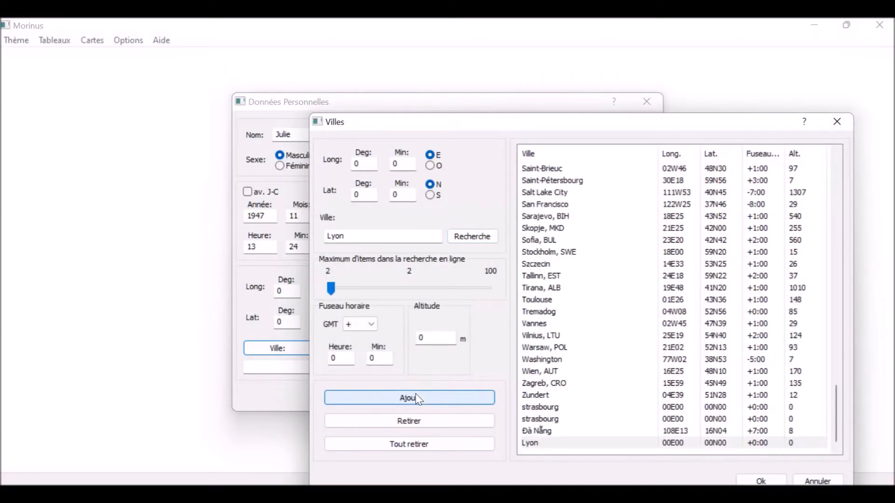
{"action": "left_click", "coordinate": [537, 447]}
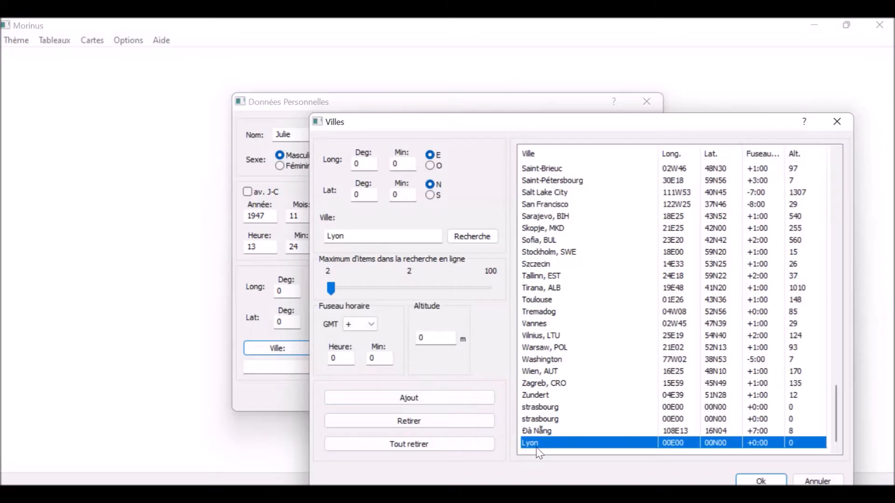
{"action": "left_click", "coordinate": [767, 483]}
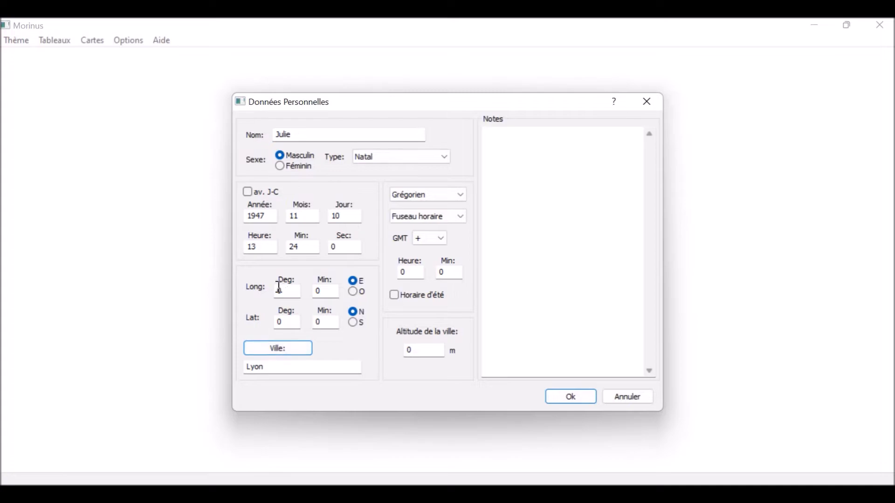
Step: Change the birthplace to Aubenton from the saved city list
{"action": "left_click", "coordinate": [271, 350]}
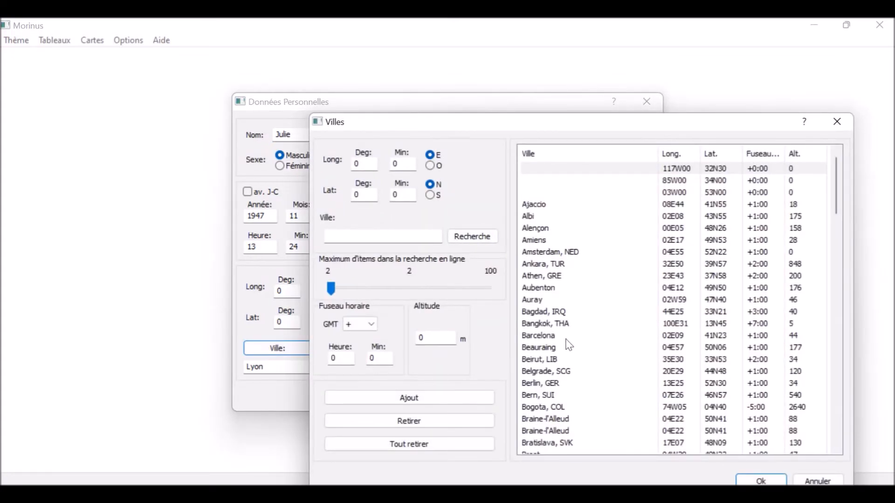
{"action": "left_click", "coordinate": [539, 289]}
{"action": "left_click", "coordinate": [758, 480]}
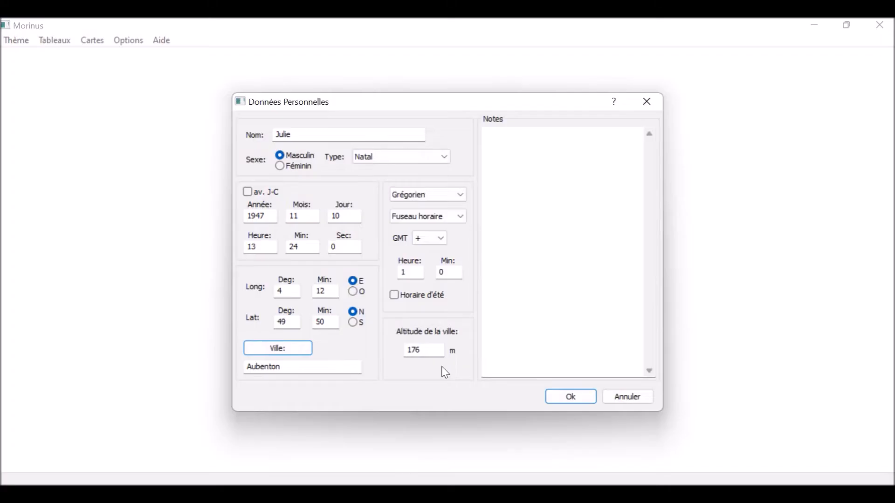
Step: Keep the Grégorien calendar and the GMT +1 hour offset, and generate the natal chart
{"action": "left_click", "coordinate": [459, 205]}
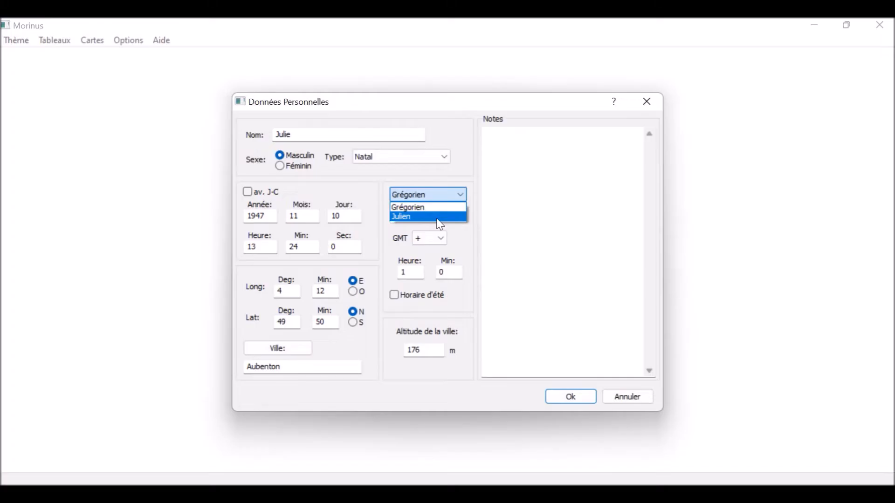
{"action": "left_click", "coordinate": [472, 248]}
{"action": "left_click", "coordinate": [420, 271]}
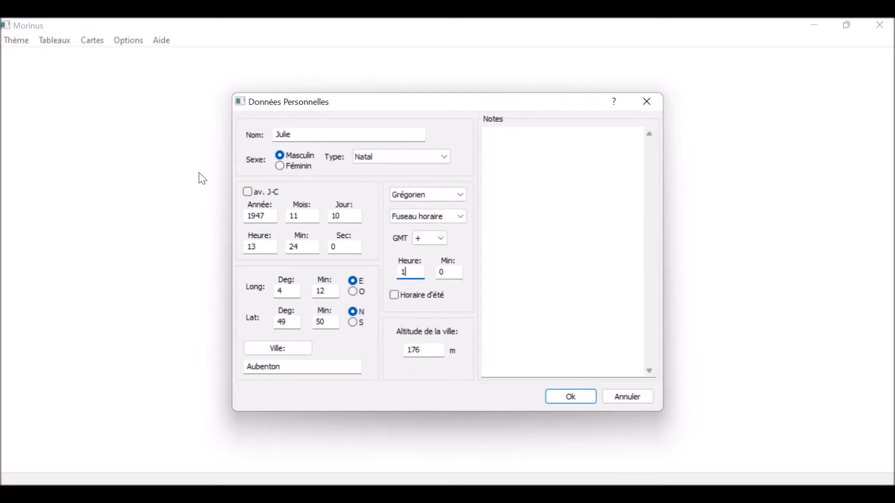
{"action": "left_click", "coordinate": [576, 398]}
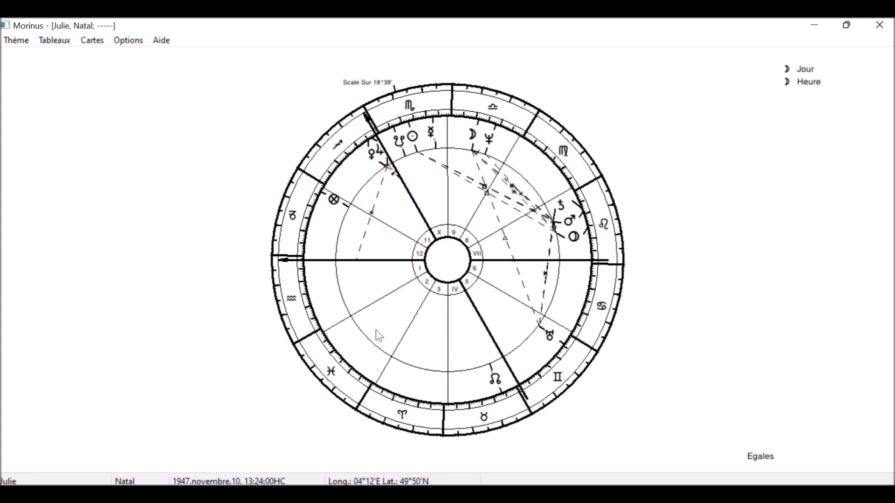
Step: Enable daylight saving time (Horaire d'été) in the chart's birth data and regenerate the natal chart, abandoning the current one
{"action": "left_click", "coordinate": [16, 42]}
{"action": "left_click", "coordinate": [36, 70]}
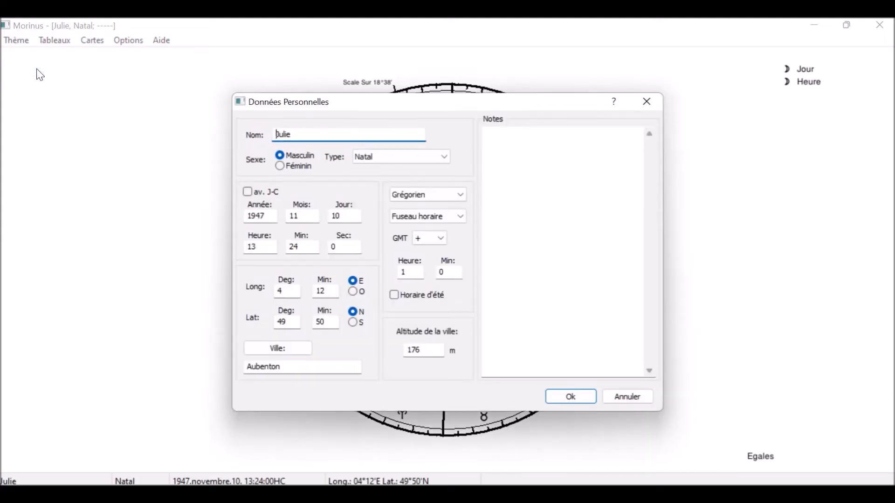
{"action": "left_click", "coordinate": [394, 296]}
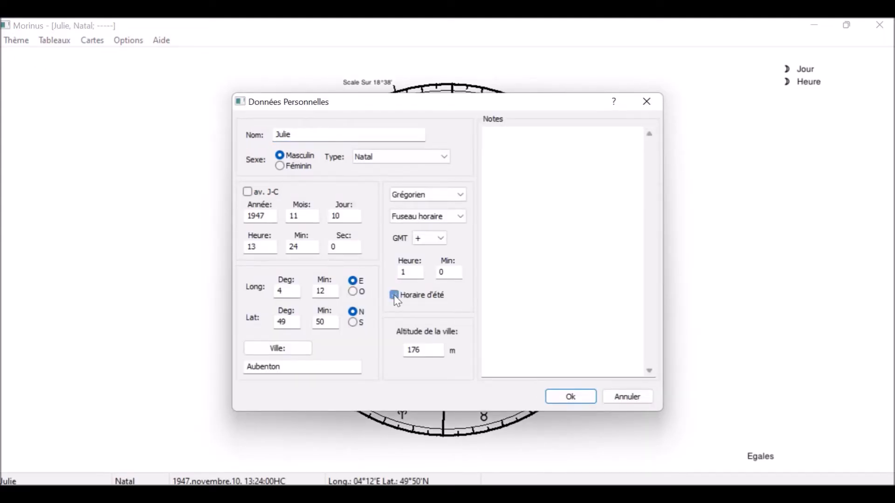
{"action": "left_click", "coordinate": [554, 398]}
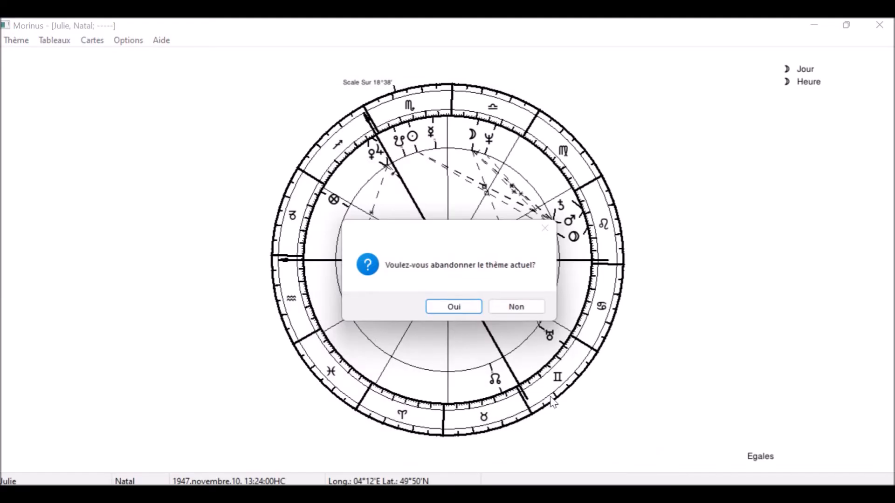
{"action": "left_click", "coordinate": [457, 307]}
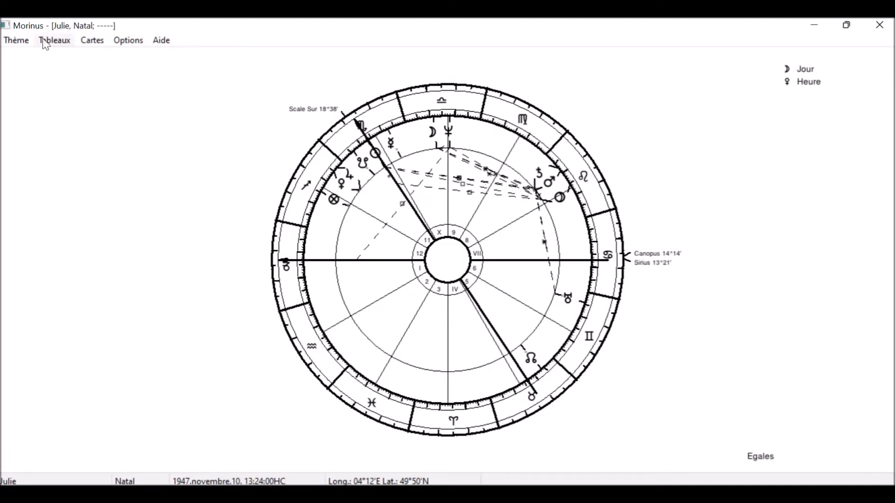
Step: Review the birth data's time reference choices, keeping Fuseau horaire
{"action": "left_click", "coordinate": [25, 41]}
{"action": "left_click", "coordinate": [39, 72]}
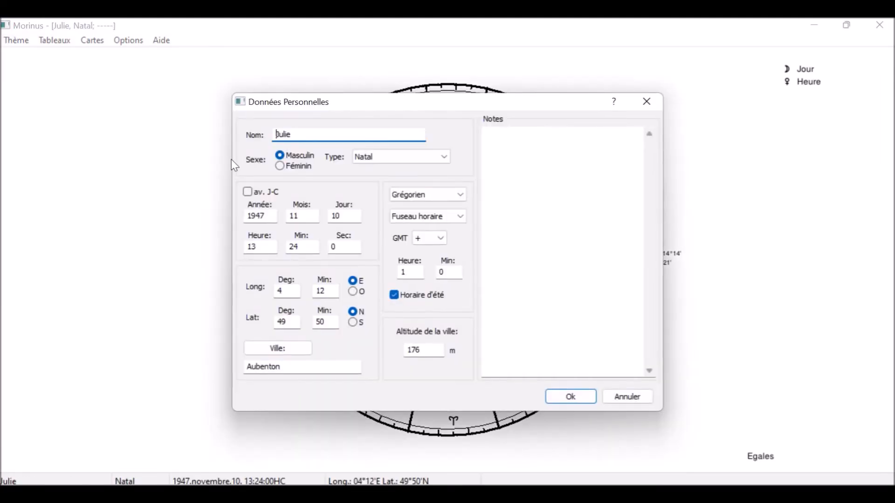
{"action": "left_click", "coordinate": [461, 217]}
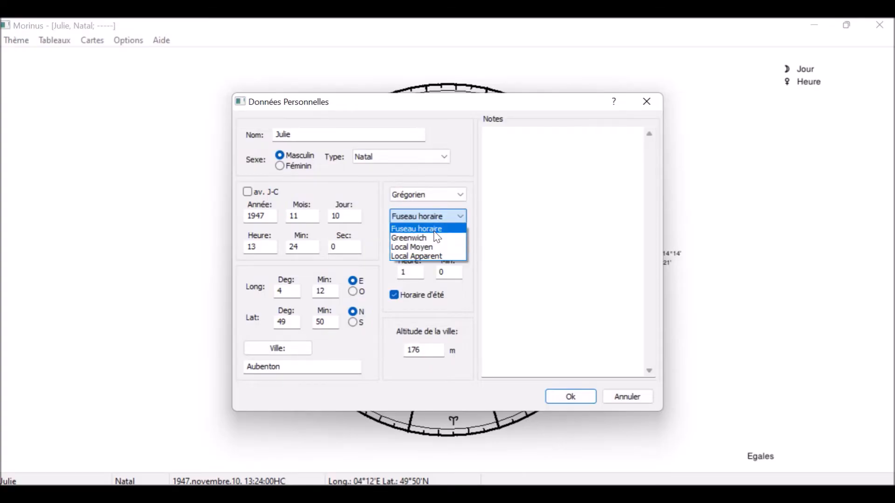
{"action": "left_click", "coordinate": [465, 293]}
{"action": "left_click", "coordinate": [570, 397]}
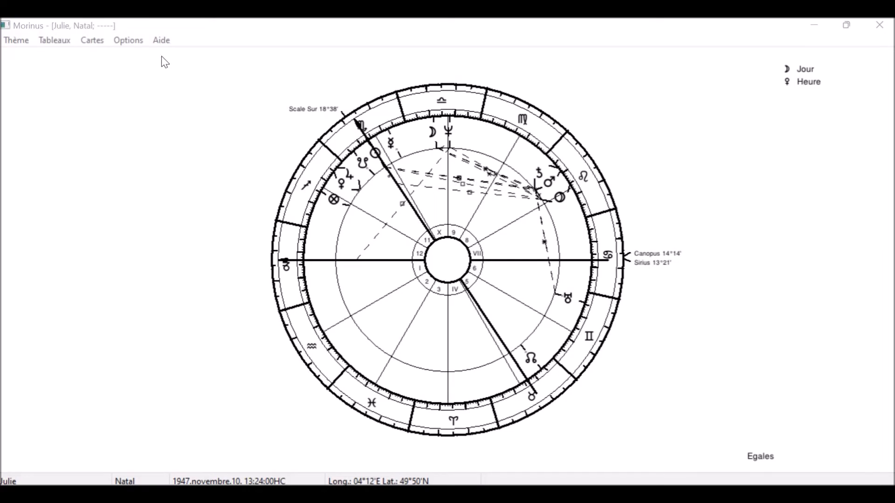
Step: Set the chart appearance to Aucun instead of Etoiles Fixes so no fixed stars are drawn around the wheel
{"action": "left_click", "coordinate": [127, 40]}
{"action": "left_click", "coordinate": [144, 57]}
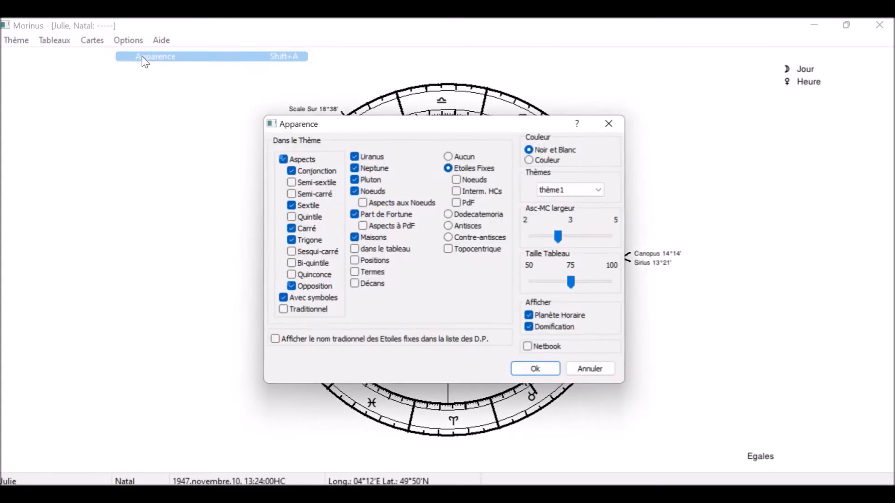
{"action": "left_click", "coordinate": [452, 155]}
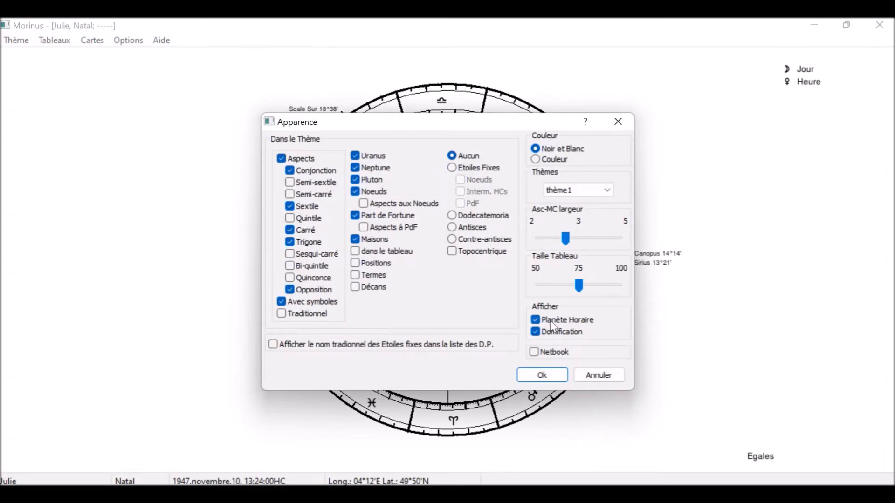
{"action": "left_click", "coordinate": [541, 375]}
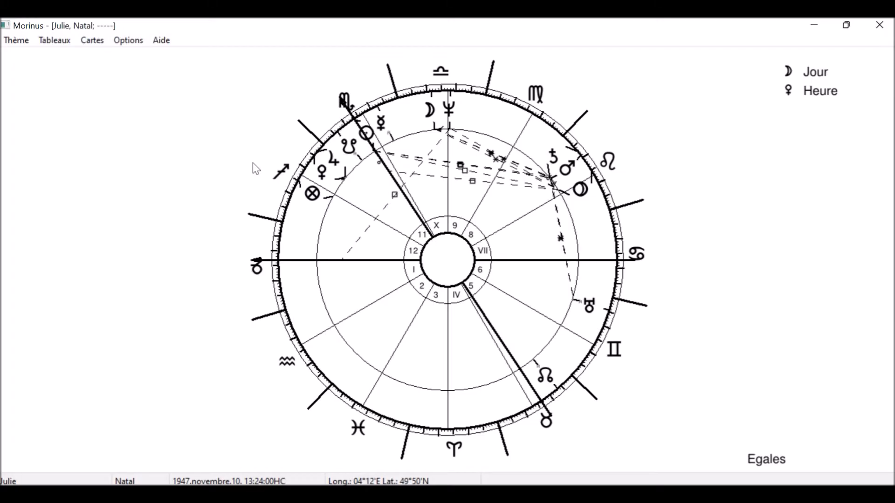
Step: Turn on the Décans in the appearance settings and apply them to the natal chart
{"action": "left_click", "coordinate": [127, 42]}
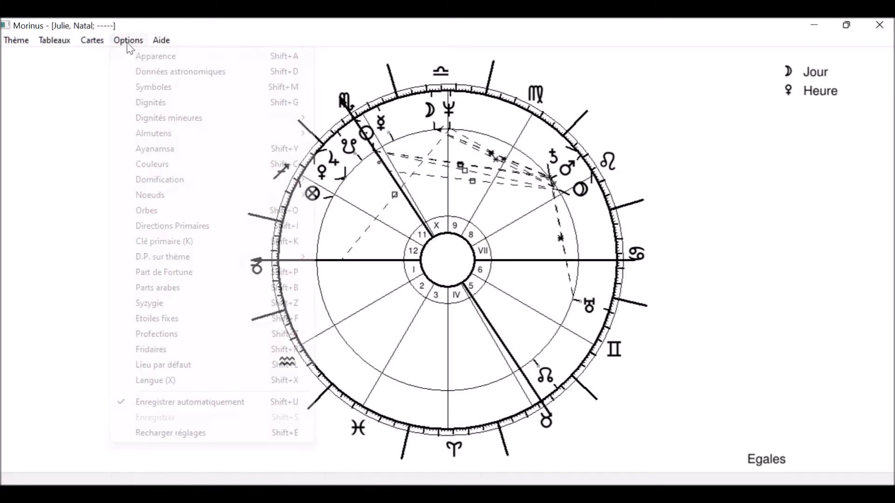
{"action": "left_click", "coordinate": [150, 56]}
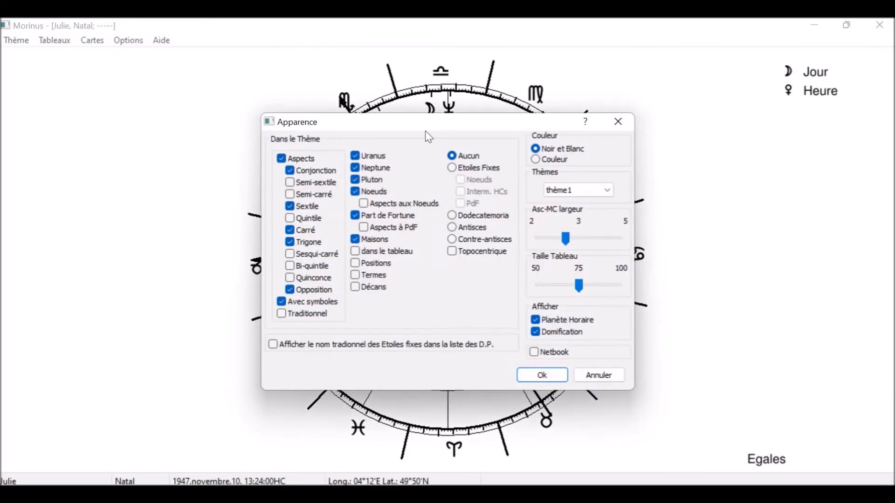
{"action": "left_click_drag", "start_coordinate": [304, 100], "coordinate": [127, 76]}
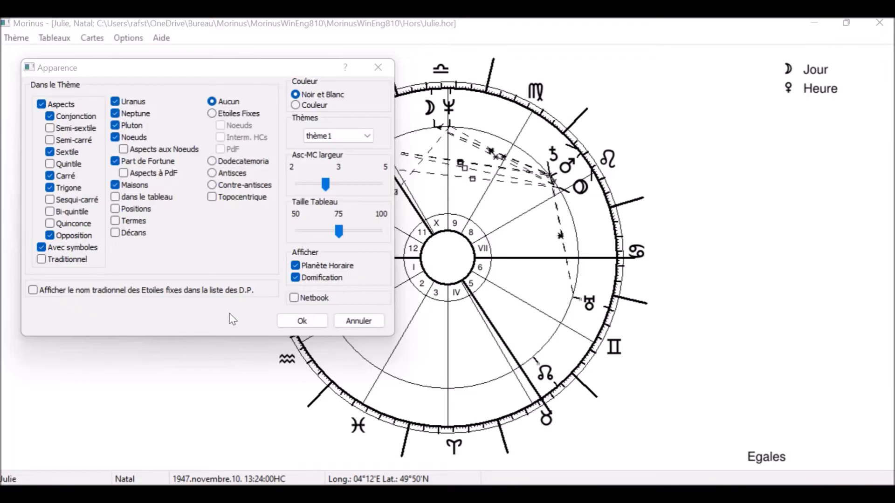
{"action": "left_click", "coordinate": [114, 233]}
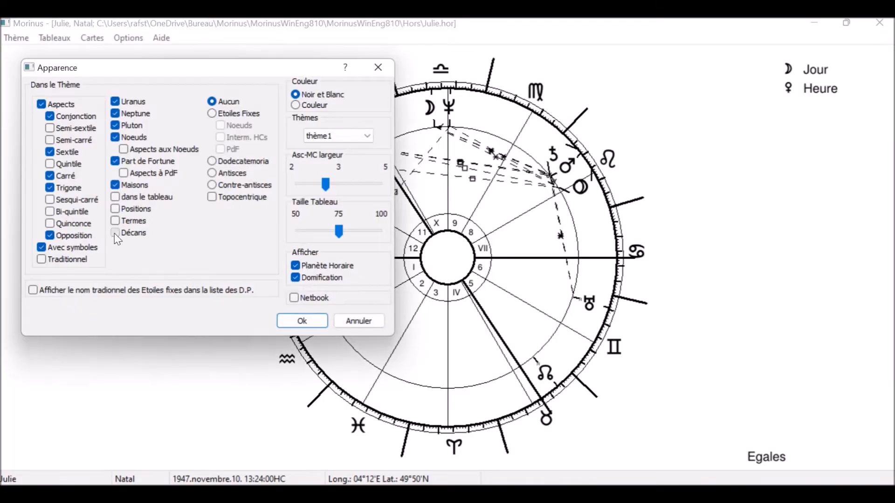
{"action": "left_click", "coordinate": [299, 321]}
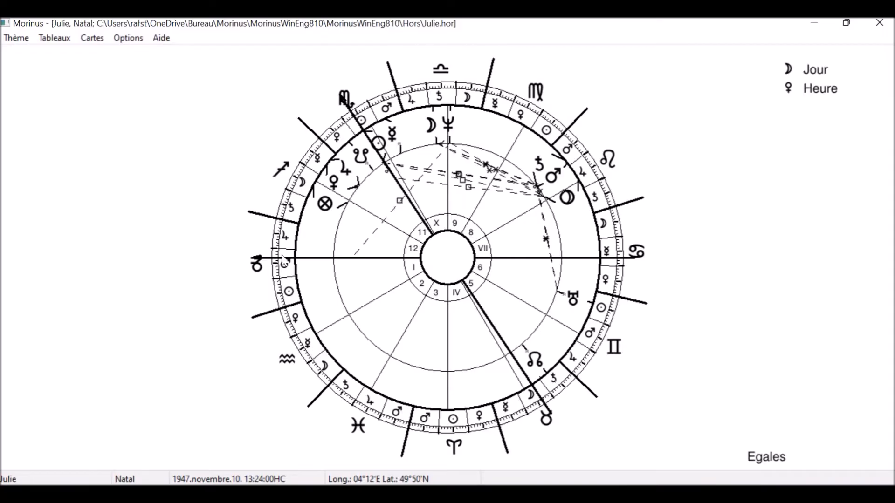
Step: Add the Termes to the natal chart through the appearance settings
{"action": "left_click", "coordinate": [125, 41]}
{"action": "left_click", "coordinate": [134, 53]}
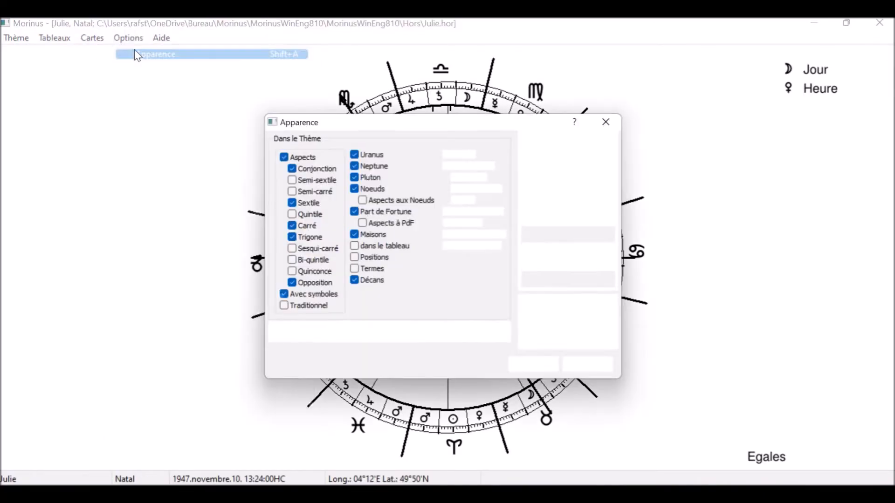
{"action": "left_click", "coordinate": [355, 273]}
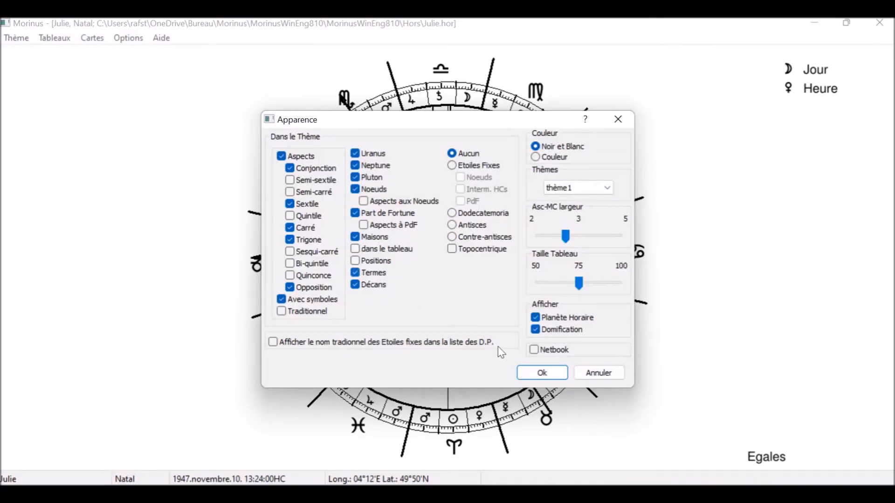
{"action": "left_click", "coordinate": [519, 375]}
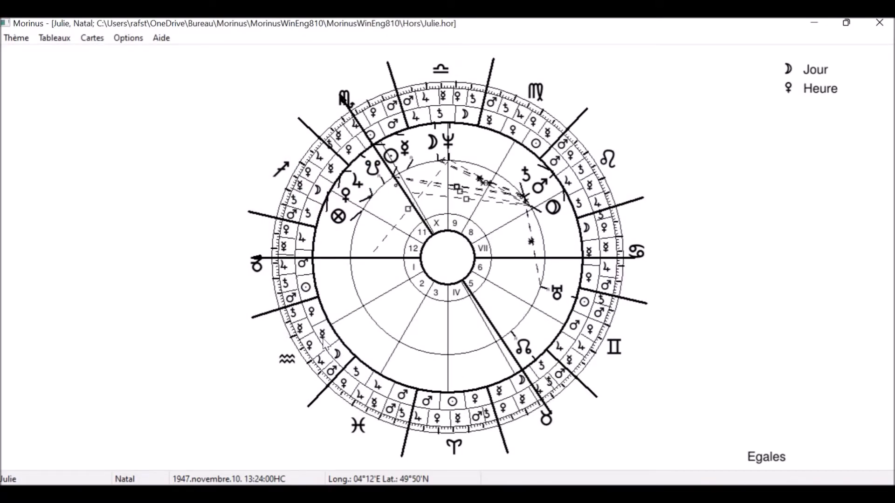
Step: Remove both the Termes and the Décans from the natal chart's appearance
{"action": "left_click", "coordinate": [129, 38]}
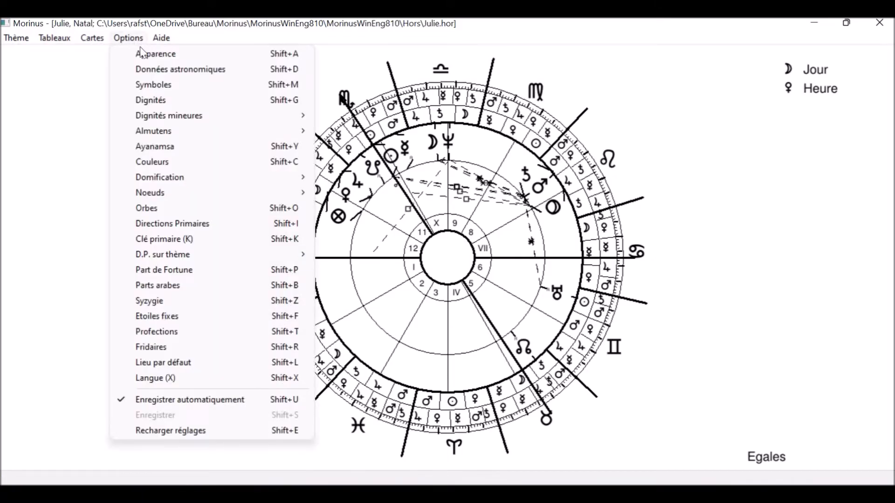
{"action": "left_click", "coordinate": [145, 55]}
{"action": "left_click", "coordinate": [355, 272]}
{"action": "left_click", "coordinate": [355, 284]}
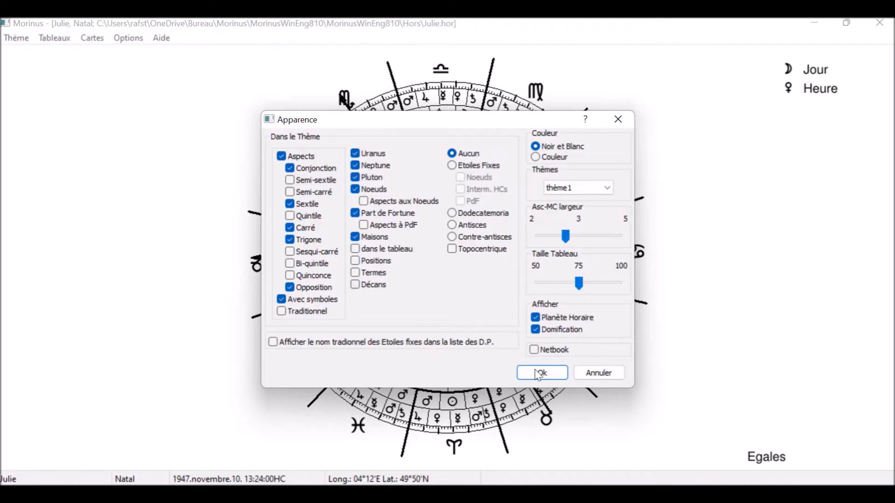
{"action": "left_click", "coordinate": [540, 375]}
Step: Review the Asc-MC line width and the display options in the appearance settings, keeping the existing width
{"action": "left_click", "coordinate": [130, 34]}
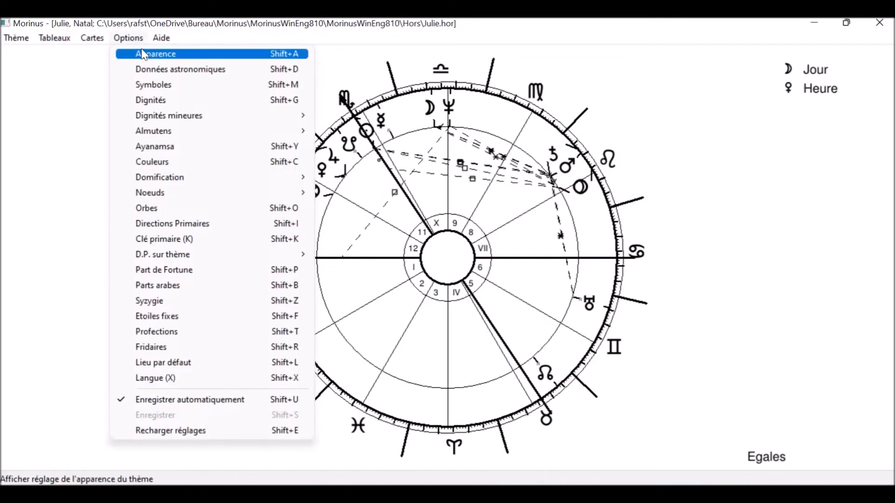
{"action": "left_click", "coordinate": [144, 55]}
{"action": "left_click_drag", "start_coordinate": [347, 120], "coordinate": [94, 92]}
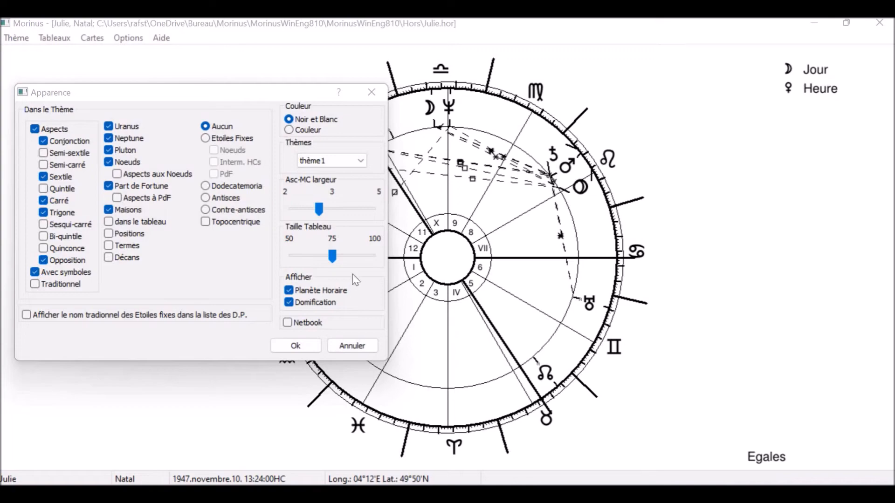
{"action": "left_click", "coordinate": [312, 209]}
{"action": "mouse_move", "coordinate": [316, 208]}
{"action": "left_mouse_down"}
{"action": "mouse_move", "coordinate": [335, 207]}
{"action": "mouse_move", "coordinate": [319, 207]}
{"action": "left_mouse_up"}
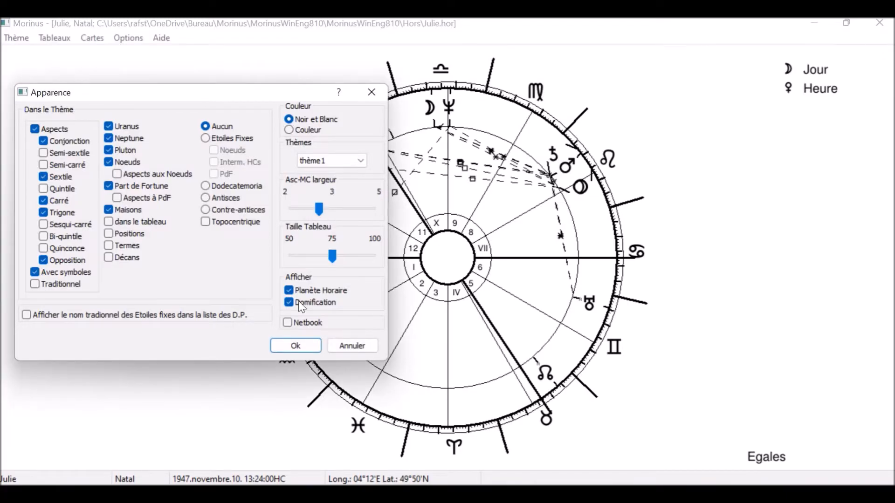
{"action": "left_click", "coordinate": [296, 346]}
Step: Examine the orb settings for planets and aspects, including the orbs for the fixed stars
{"action": "left_click", "coordinate": [126, 39]}
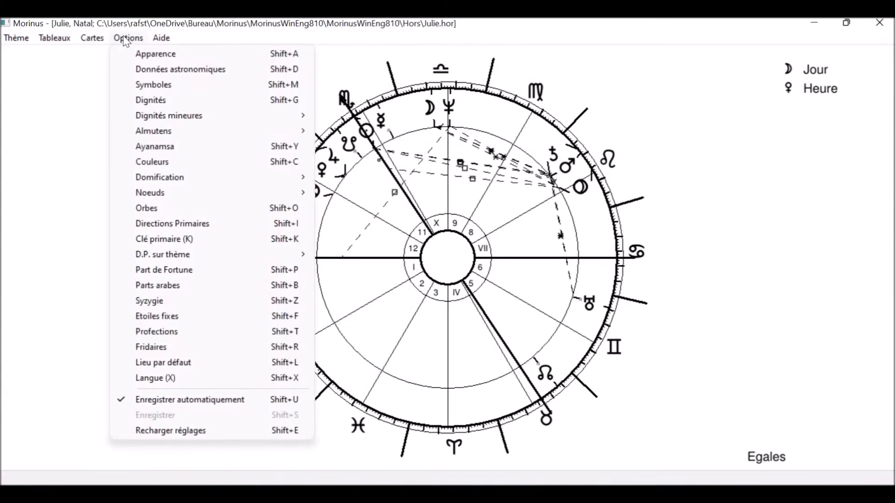
{"action": "mouse_move", "coordinate": [188, 178]}
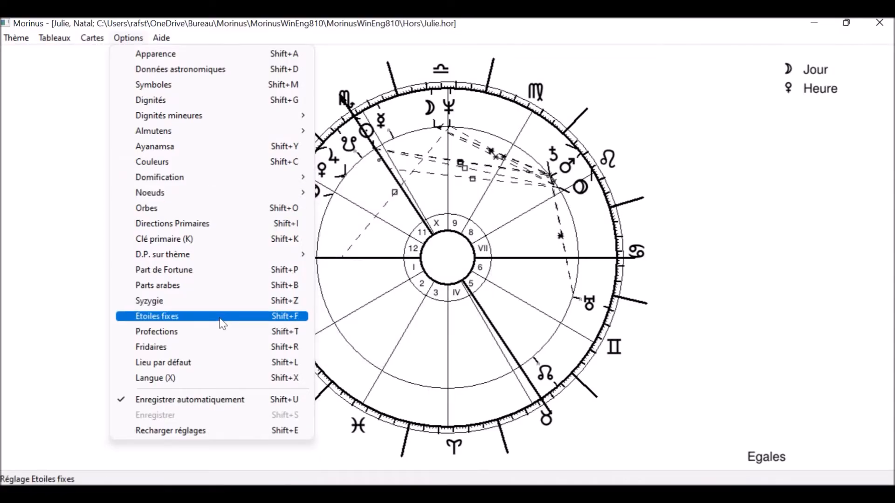
{"action": "left_click", "coordinate": [202, 213]}
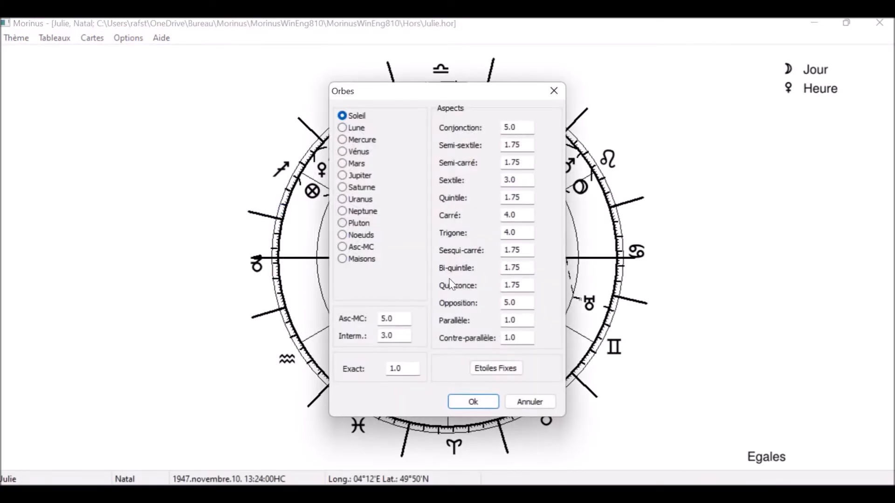
{"action": "left_click", "coordinate": [493, 371]}
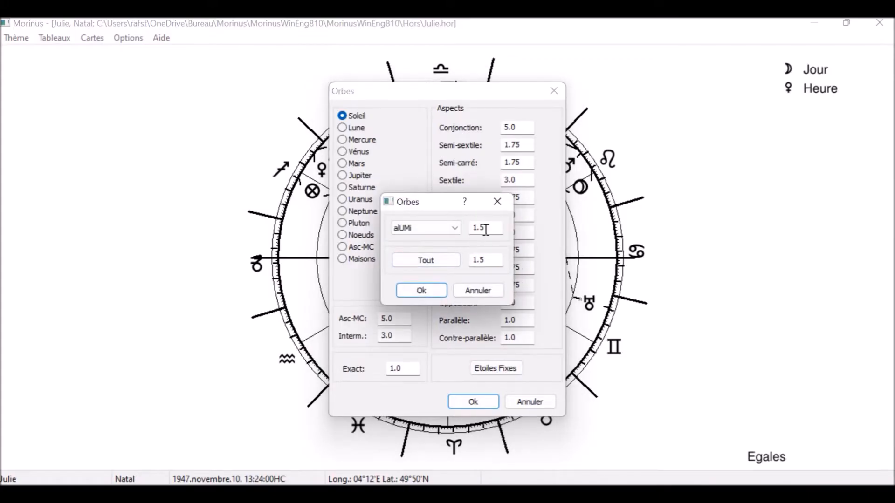
{"action": "left_click", "coordinate": [435, 292]}
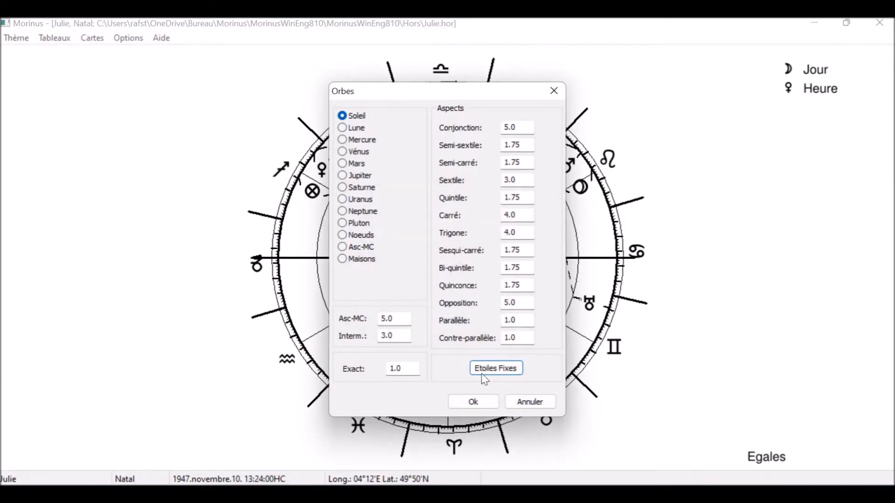
{"action": "left_click", "coordinate": [481, 404]}
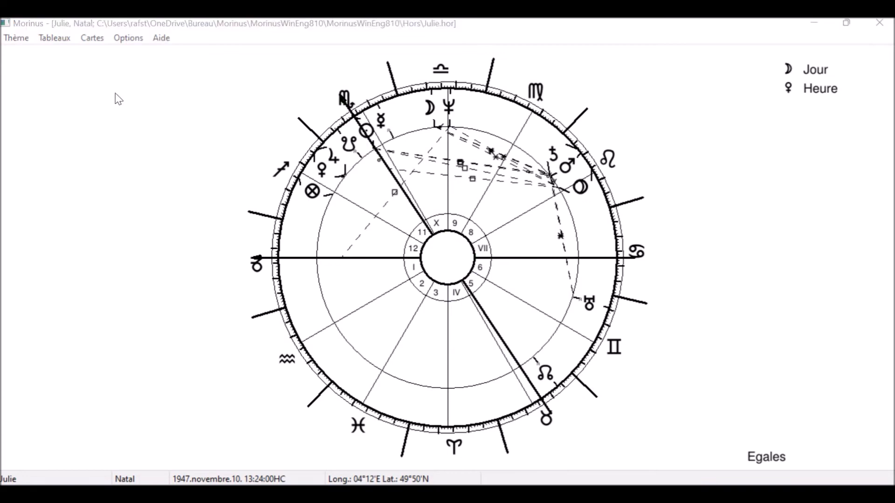
Step: Check the default location settings (Lieu par défaut), leaving them as they are
{"action": "left_click", "coordinate": [127, 39]}
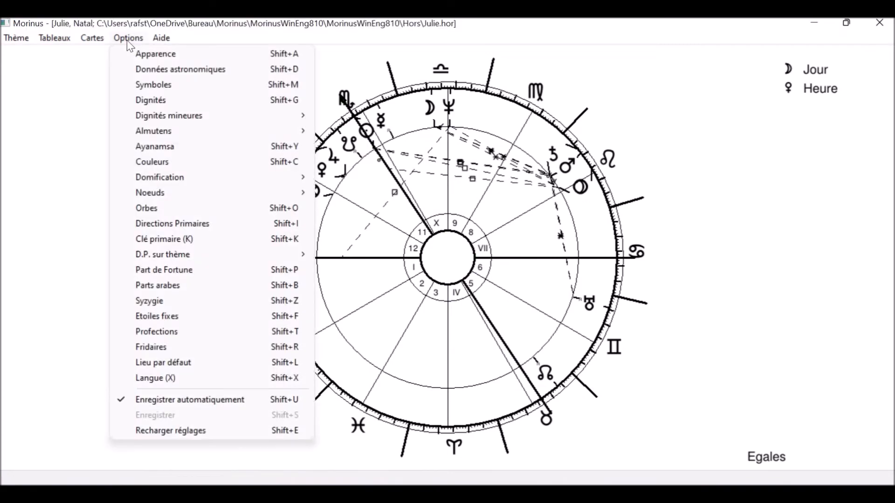
{"action": "left_click", "coordinate": [193, 364]}
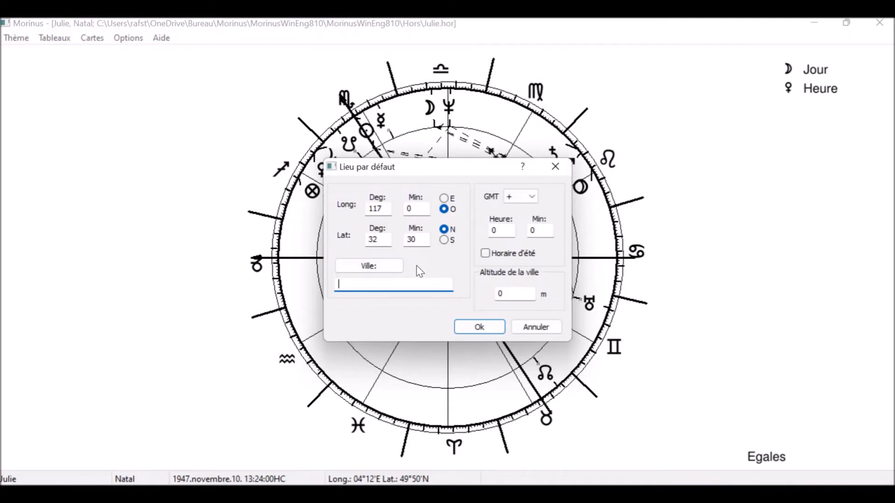
{"action": "left_click", "coordinate": [480, 327]}
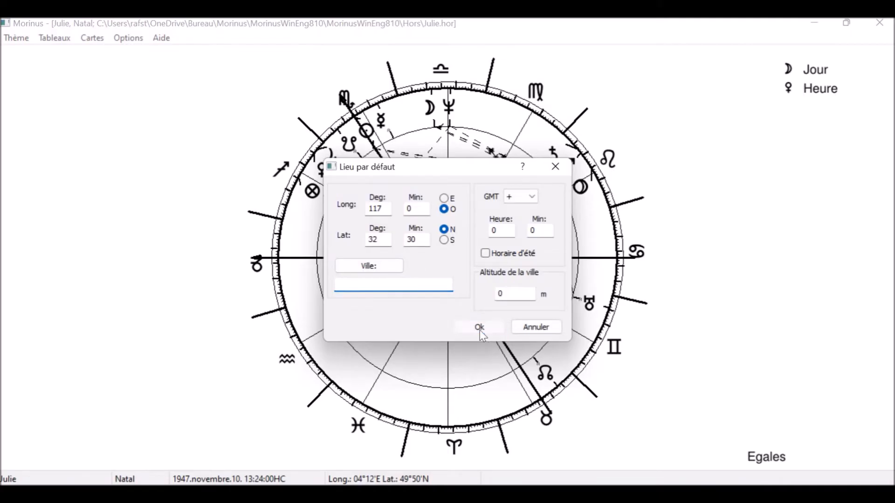
Step: View the chart's astronomical data table, enlarging its window to read more rows, and close it
{"action": "left_click", "coordinate": [59, 41]}
{"action": "left_click", "coordinate": [74, 60]}
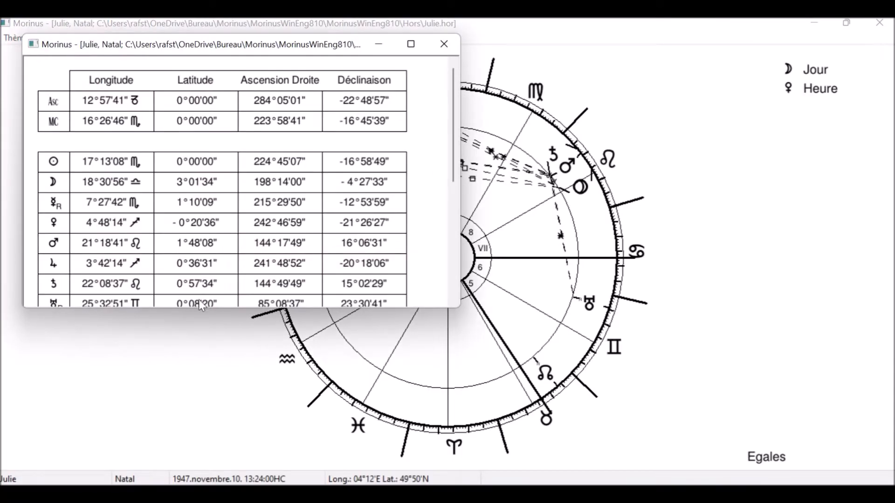
{"action": "left_click_drag", "start_coordinate": [202, 307], "coordinate": [202, 397]}
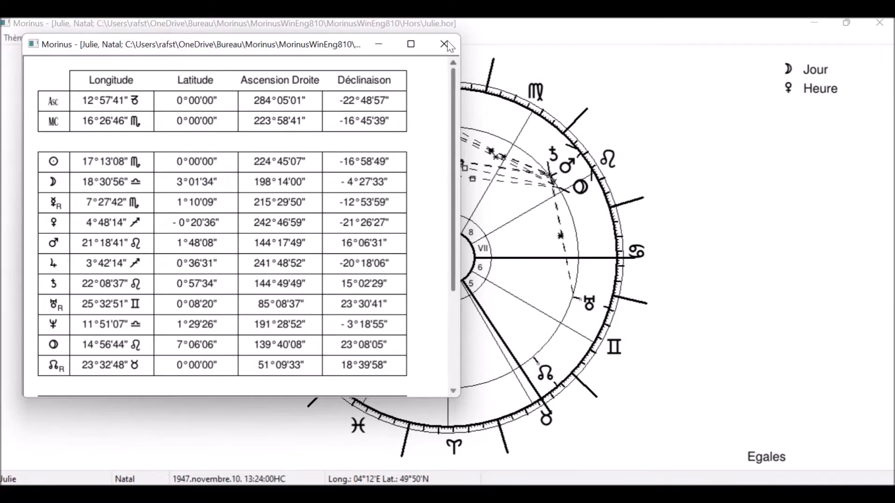
{"action": "left_click", "coordinate": [443, 44]}
Step: View the monthly transits table (Transits mensuels) for June 2022 in an enlarged window, look through its rows, and close it
{"action": "left_click", "coordinate": [57, 43]}
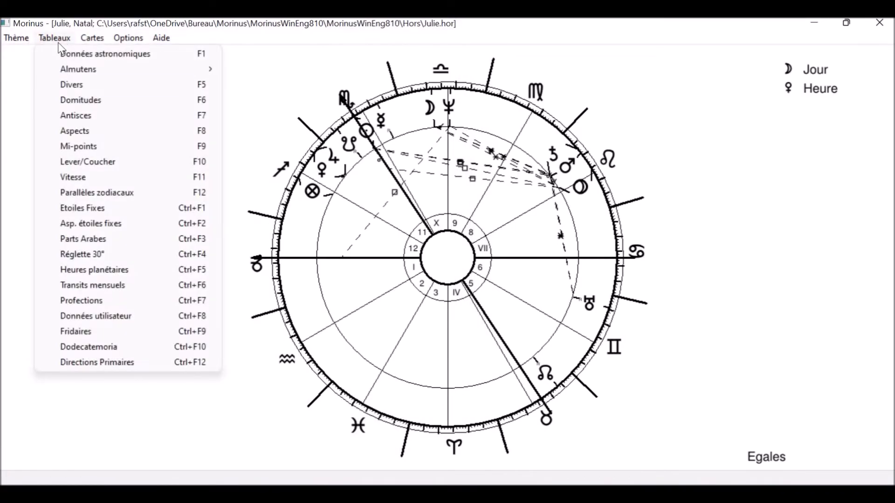
{"action": "left_click", "coordinate": [114, 285]}
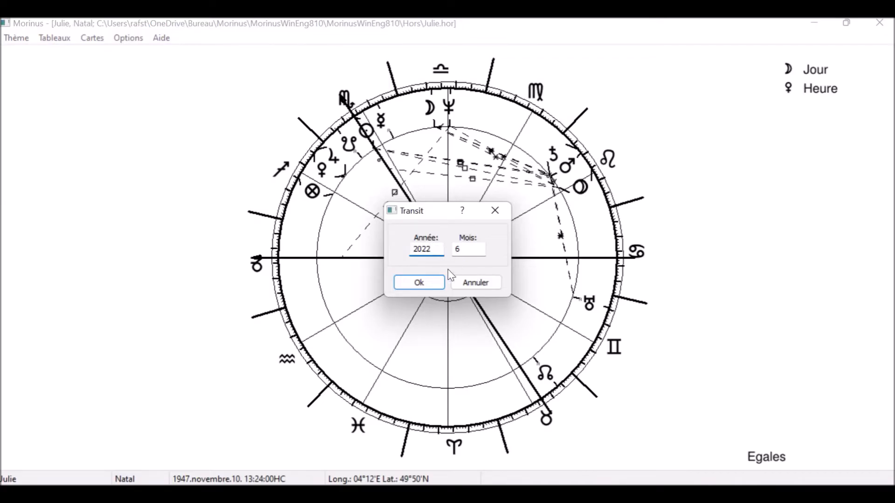
{"action": "left_click", "coordinate": [441, 281]}
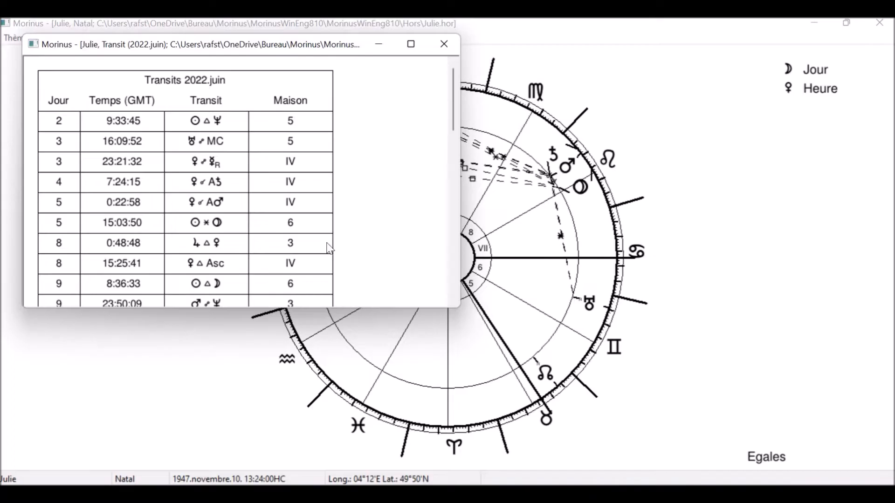
{"action": "left_click_drag", "start_coordinate": [252, 305], "coordinate": [257, 443]}
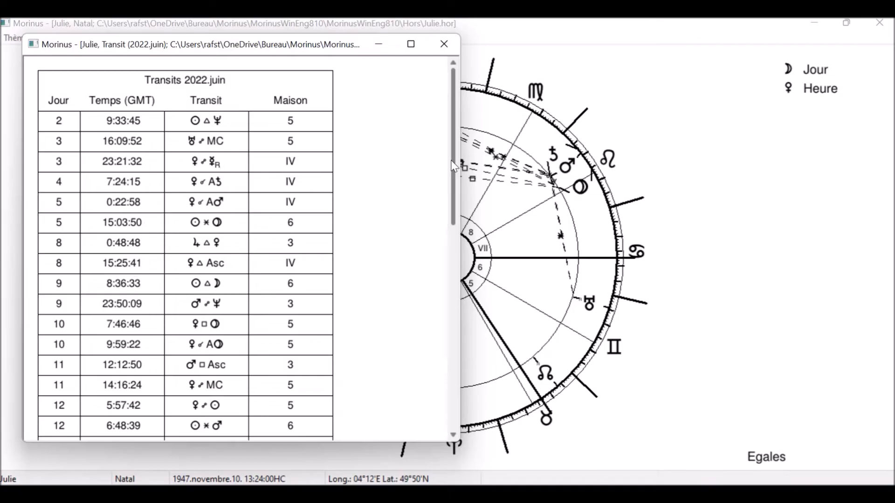
{"action": "scroll", "coordinate": [453, 177], "scroll_direction": "down", "scroll_amount": 5}
{"action": "scroll", "coordinate": [450, 140], "scroll_direction": "up", "scroll_amount": 5}
{"action": "left_click", "coordinate": [444, 45]}
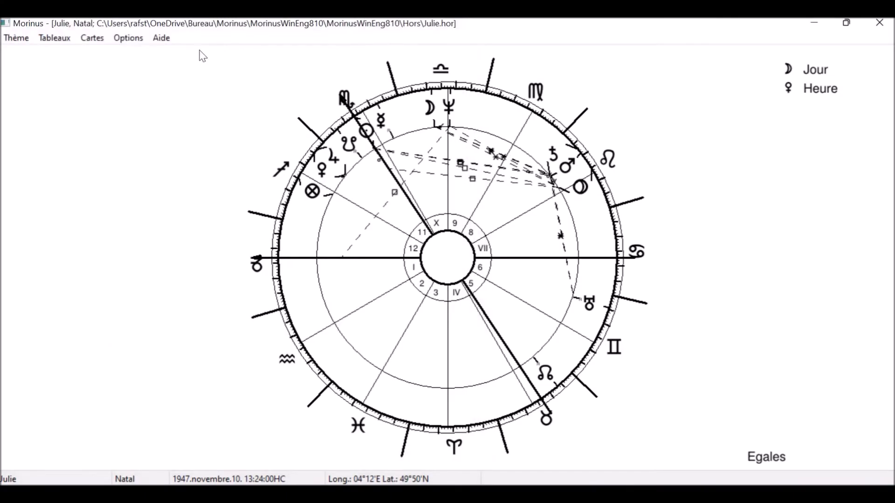
Step: View the monthly transits table for year 1987, month 2, enlarging its window to read more rows
{"action": "left_click", "coordinate": [92, 38]}
{"action": "mouse_move", "coordinate": [51, 37]}
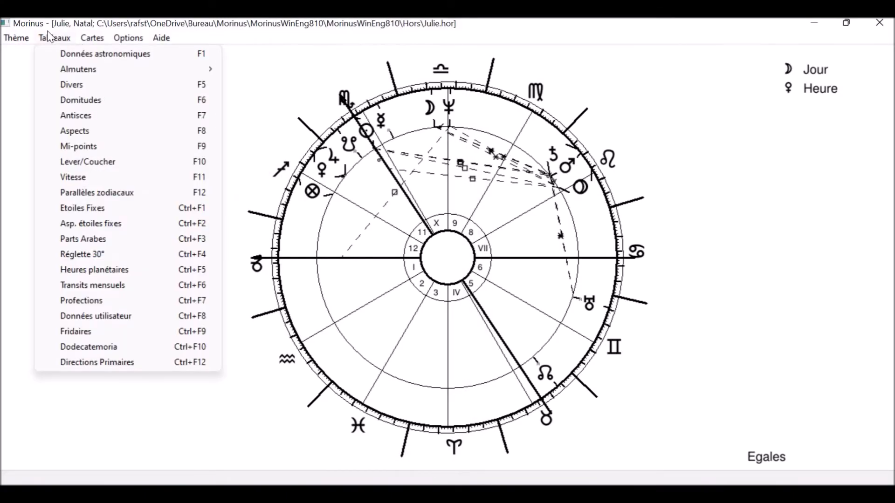
{"action": "left_click", "coordinate": [125, 286]}
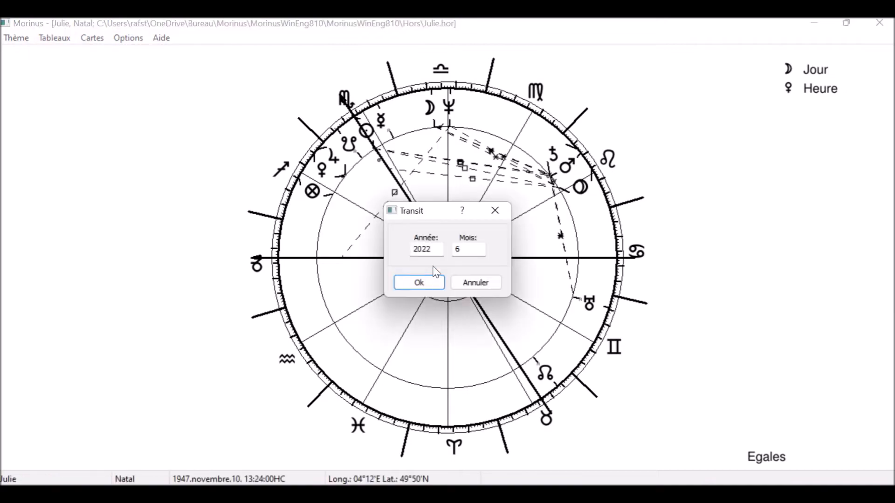
{"action": "double_click", "coordinate": [430, 249]}
{"action": "type", "text": "2"}
{"action": "type", "text": "1987"}
{"action": "double_click", "coordinate": [467, 249]}
{"action": "type", "text": "2"}
{"action": "left_click", "coordinate": [421, 285]}
{"action": "left_click_drag", "start_coordinate": [260, 326], "coordinate": [269, 452]}
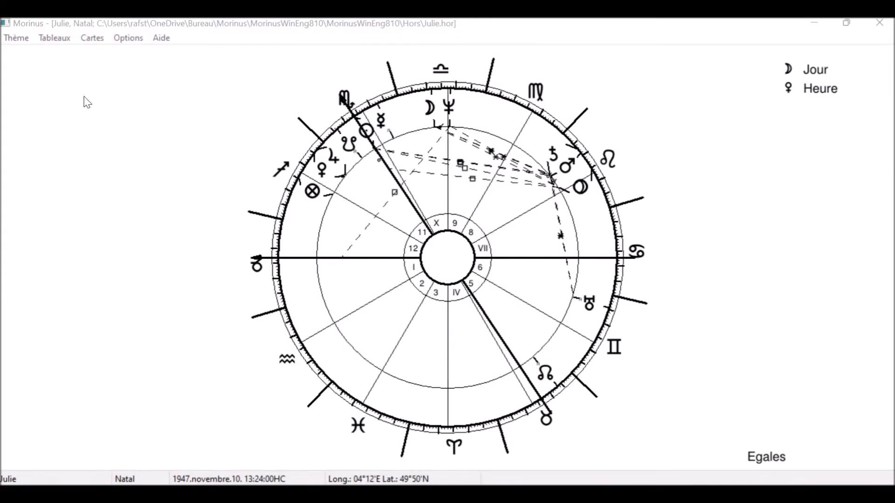
Step: View the direct primary directions (Directions Primaires) for ages 0-25 in a maximized window, and close it
{"action": "left_click", "coordinate": [55, 39]}
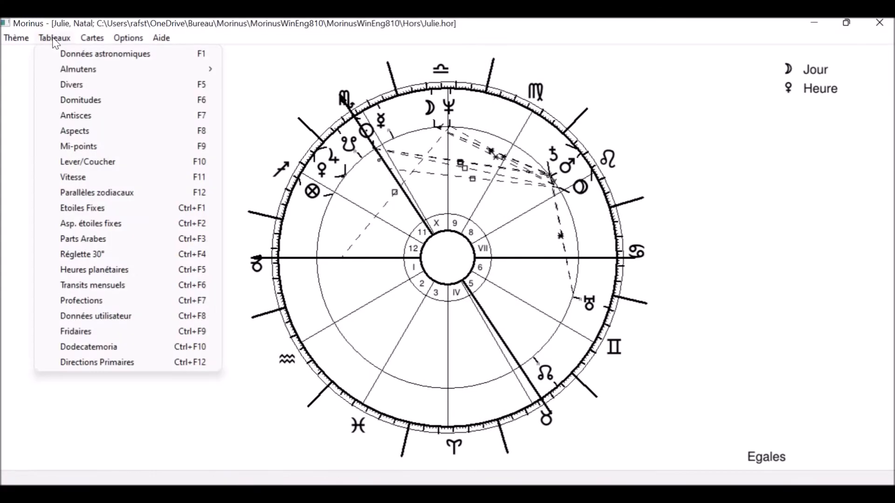
{"action": "left_click", "coordinate": [135, 362]}
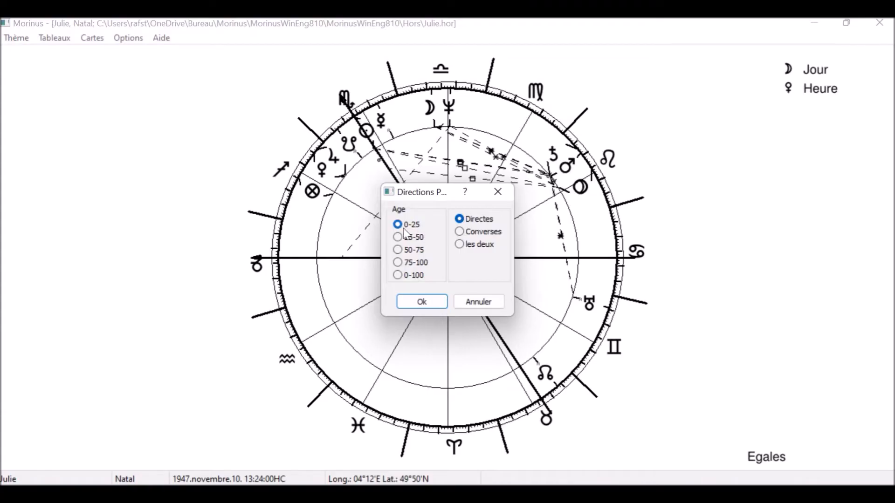
{"action": "left_click", "coordinate": [421, 303]}
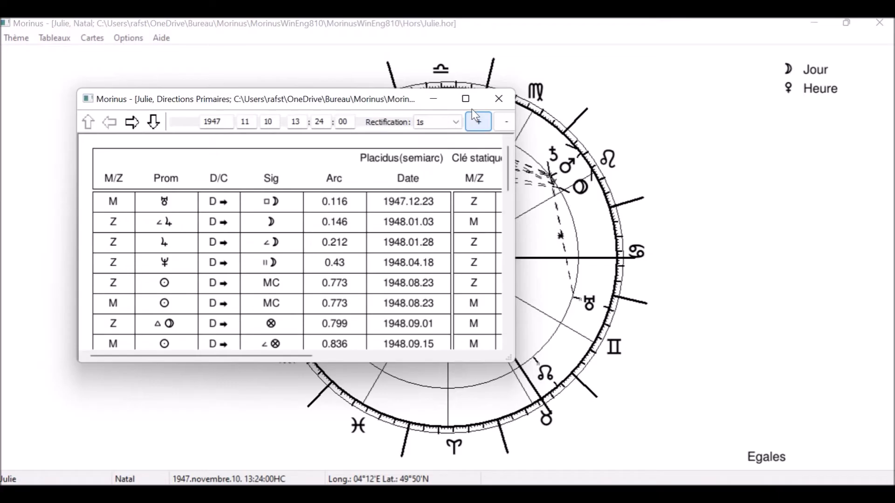
{"action": "left_click", "coordinate": [466, 96]}
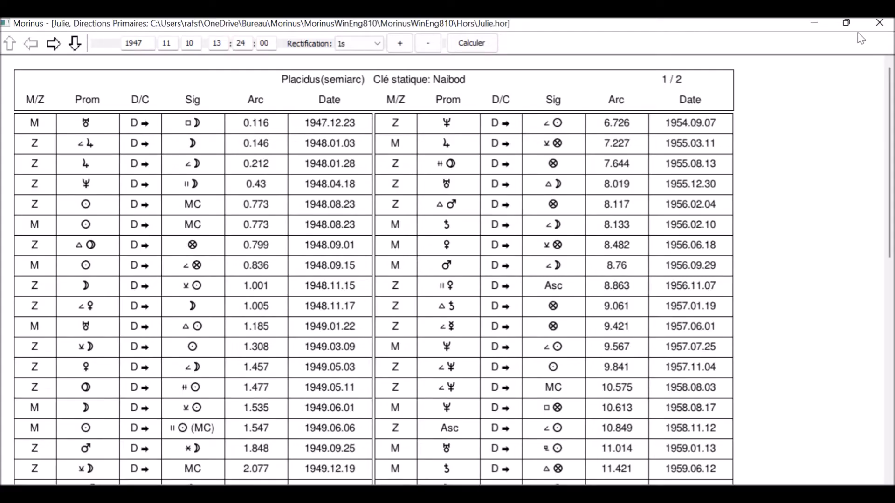
{"action": "left_click", "coordinate": [879, 22]}
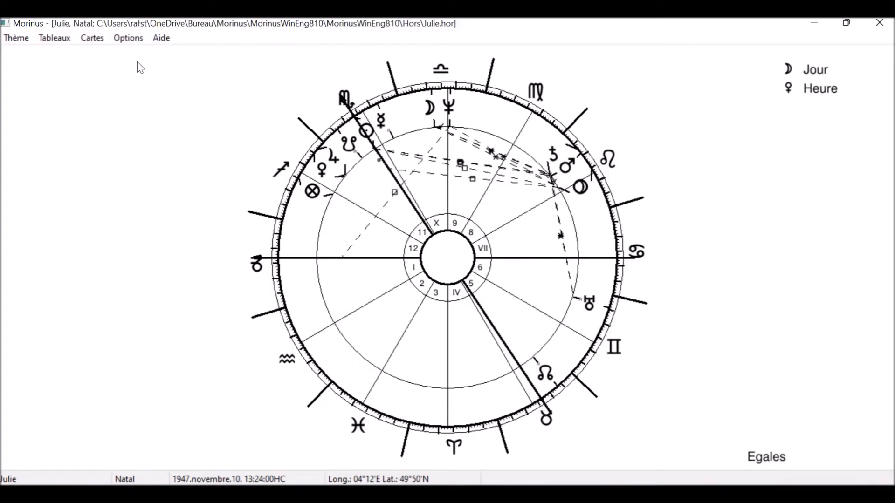
Step: Create a direct secondary progression chart for age 21 using mean time, and maximize it with the day stepper moved clear of the wheel
{"action": "left_click", "coordinate": [125, 39]}
{"action": "mouse_move", "coordinate": [91, 43]}
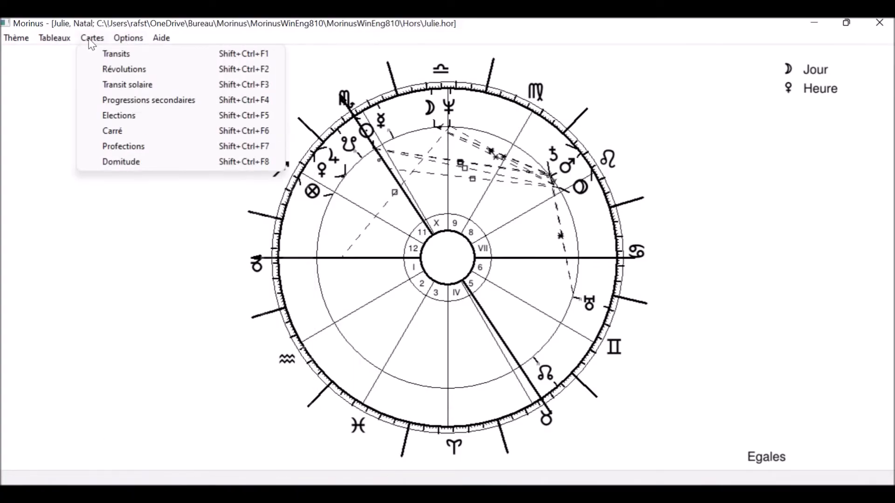
{"action": "left_click", "coordinate": [140, 101]}
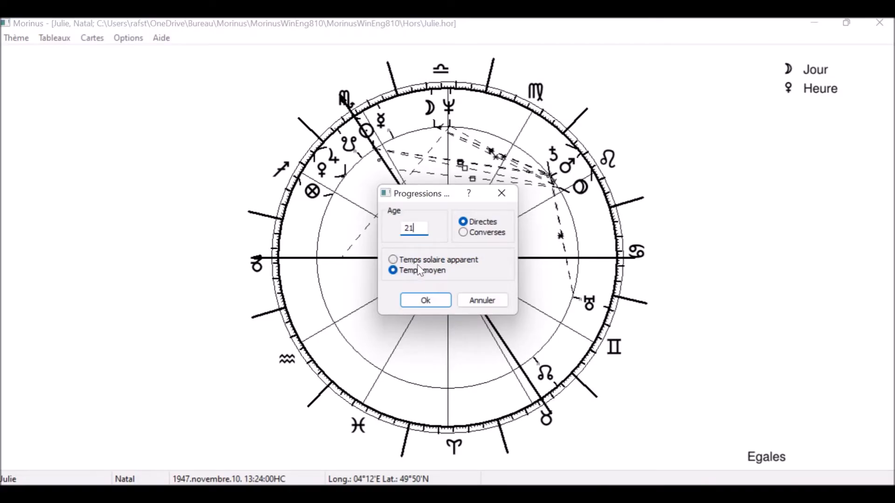
{"action": "left_click", "coordinate": [427, 299]}
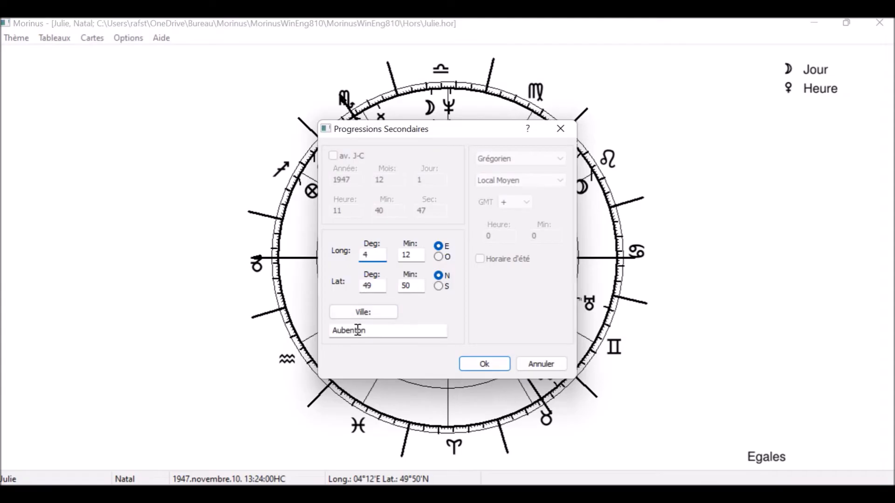
{"action": "left_click", "coordinate": [463, 362]}
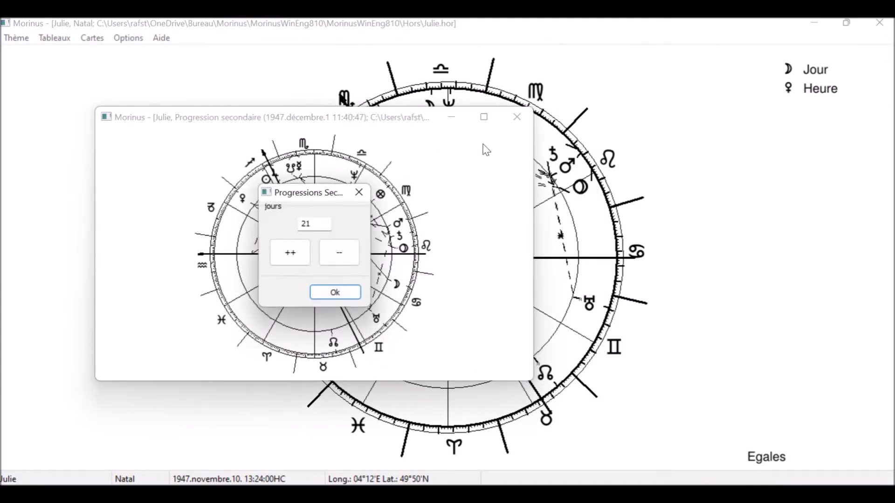
{"action": "left_click_drag", "start_coordinate": [306, 194], "coordinate": [570, 214]}
{"action": "left_click", "coordinate": [492, 123]}
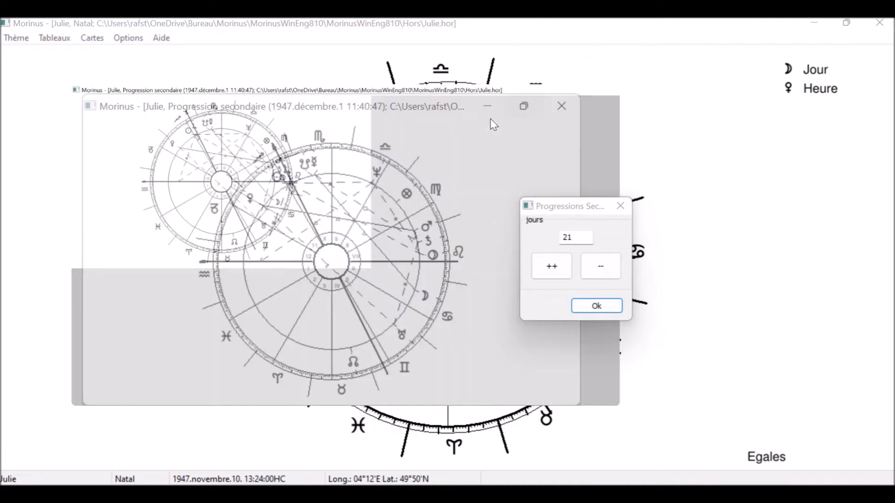
{"action": "left_click_drag", "start_coordinate": [562, 208], "coordinate": [739, 158]}
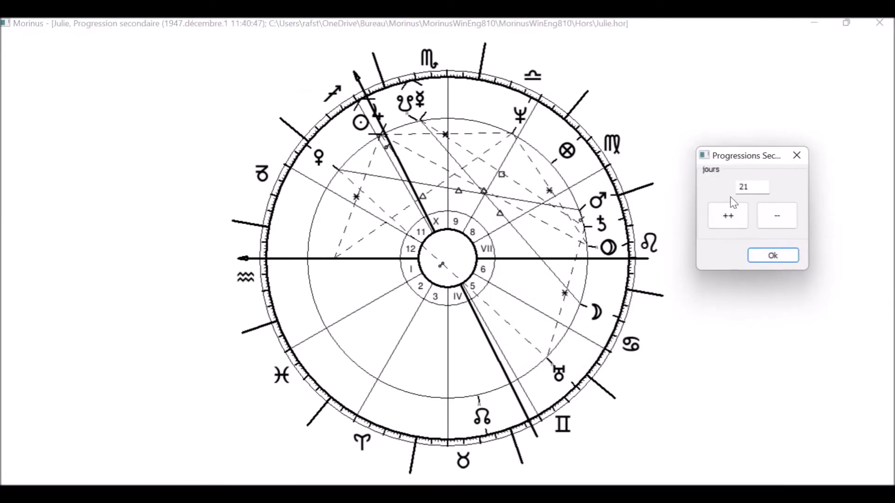
Step: Try stepping the secondary progression backward and forward by single days, returning it to 21 days
{"action": "left_click", "coordinate": [773, 227]}
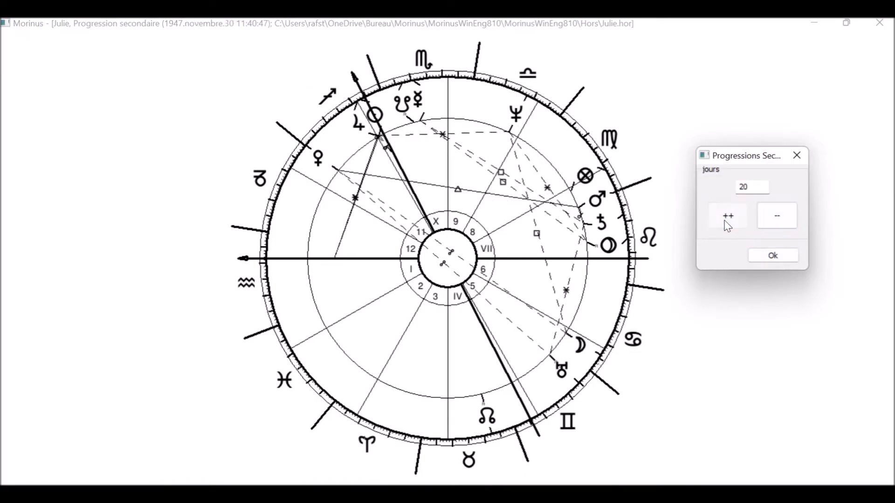
{"action": "left_click", "coordinate": [726, 218]}
{"action": "left_click", "coordinate": [726, 219]}
{"action": "left_click", "coordinate": [773, 222]}
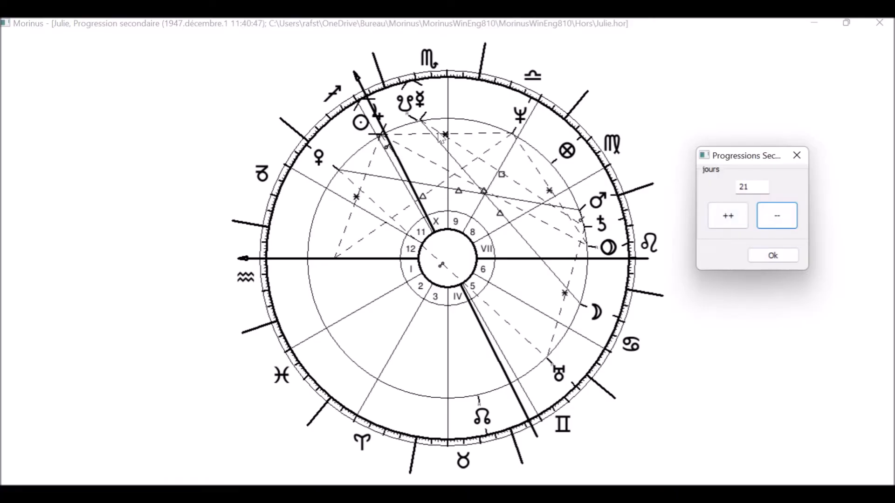
Step: Switch the secondary progression window from the chart wheel to the Positions table
{"action": "right_click", "coordinate": [411, 150]}
{"action": "mouse_move", "coordinate": [438, 156]}
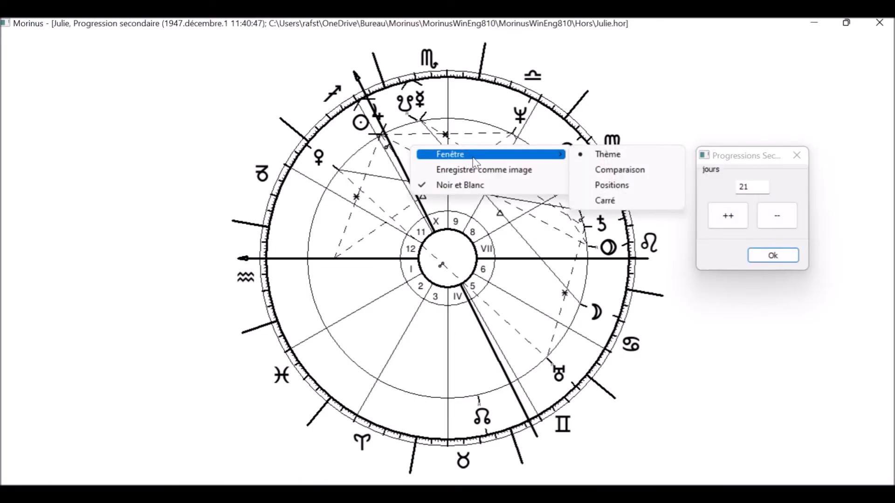
{"action": "left_click", "coordinate": [628, 186]}
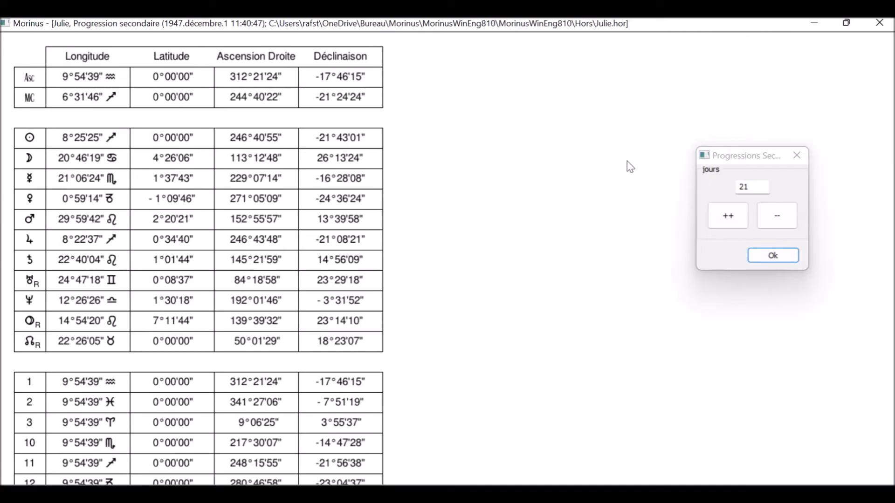
Step: Arrange the progressed positions table beside the natal data table, enlarge it, and move the day stepper away from the upper rows
{"action": "left_click", "coordinate": [843, 29]}
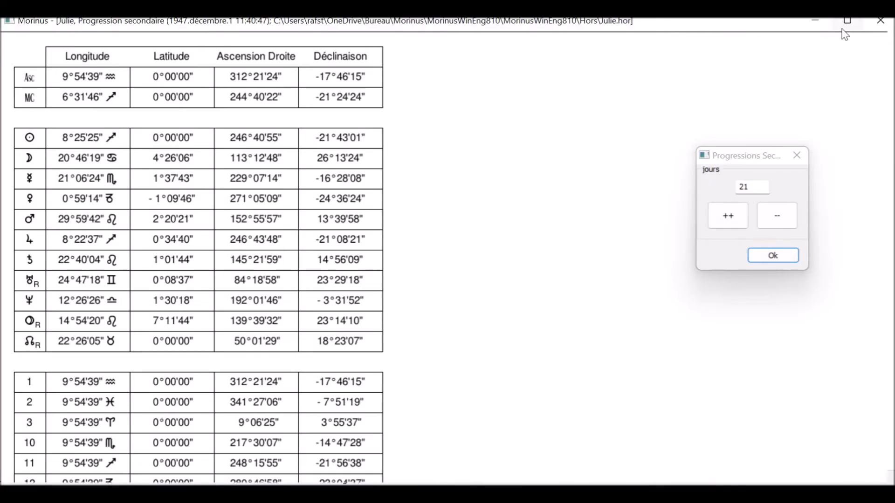
{"action": "left_click", "coordinate": [530, 494]}
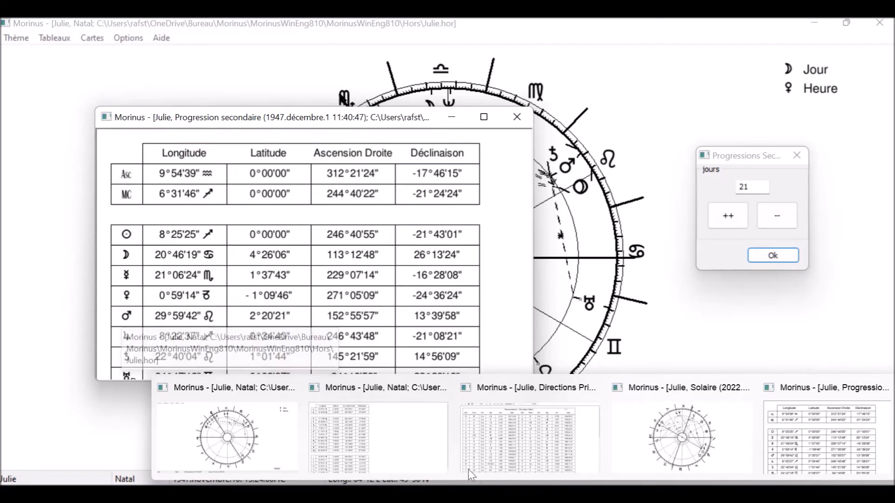
{"action": "left_click", "coordinate": [404, 437]}
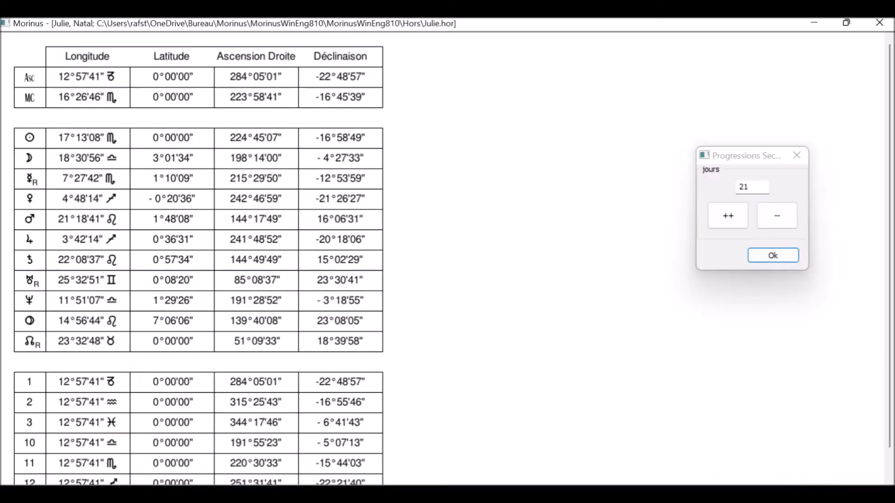
{"action": "left_click", "coordinate": [526, 494]}
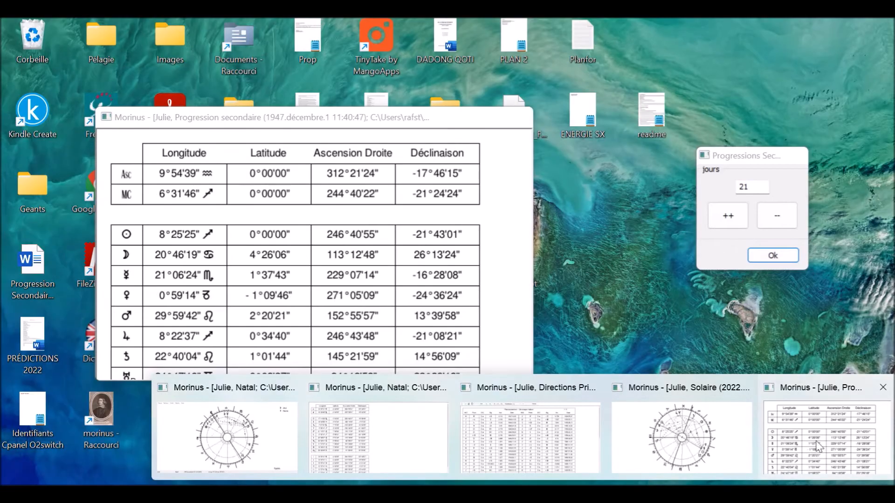
{"action": "left_click", "coordinate": [777, 443]}
{"action": "left_click_drag", "start_coordinate": [208, 119], "coordinate": [504, 46]}
{"action": "left_click_drag", "start_coordinate": [544, 308], "coordinate": [544, 447]}
{"action": "left_click", "coordinate": [747, 164]}
{"action": "left_click_drag", "start_coordinate": [747, 163], "coordinate": [788, 354]}
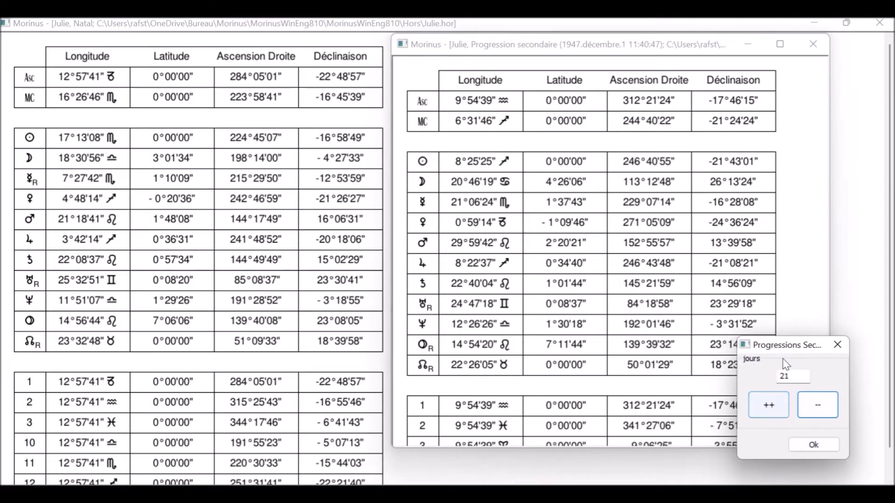
{"action": "left_click_drag", "start_coordinate": [786, 356], "coordinate": [777, 387]}
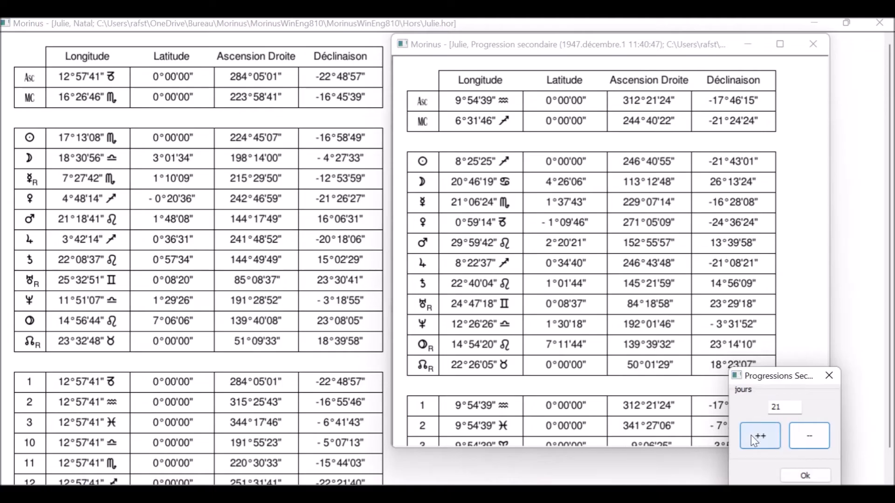
Step: Compare the progressed positions by stepping back to 19 days and forward to 21, and close the day stepper
{"action": "left_click", "coordinate": [814, 438]}
{"action": "left_click", "coordinate": [816, 441]}
{"action": "left_click", "coordinate": [816, 441]}
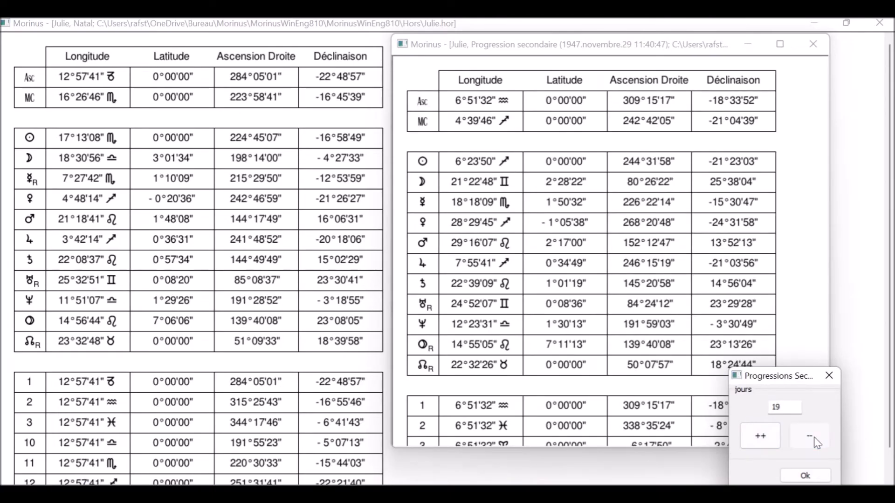
{"action": "left_click", "coordinate": [772, 438]}
{"action": "left_click", "coordinate": [771, 438]}
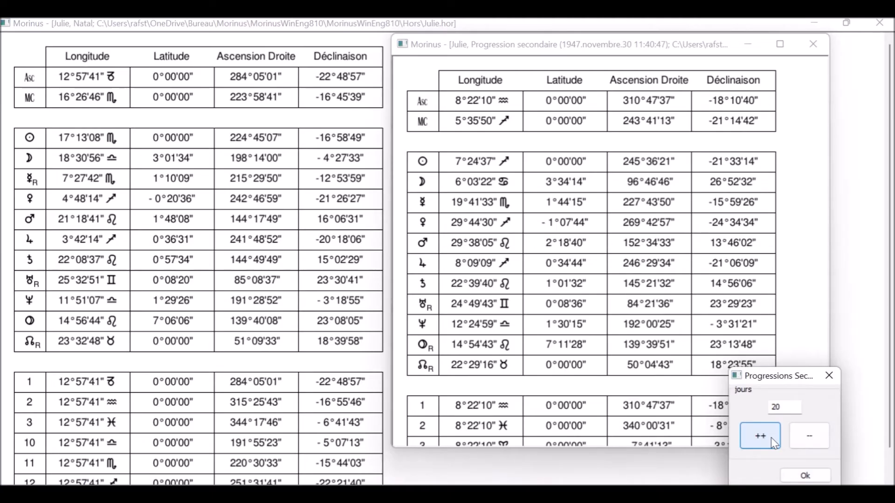
{"action": "left_click", "coordinate": [771, 438]}
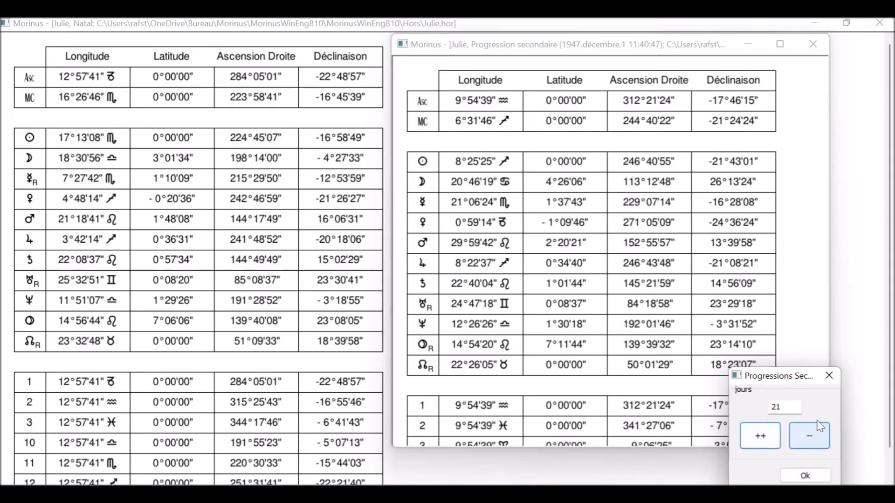
{"action": "left_click", "coordinate": [829, 376]}
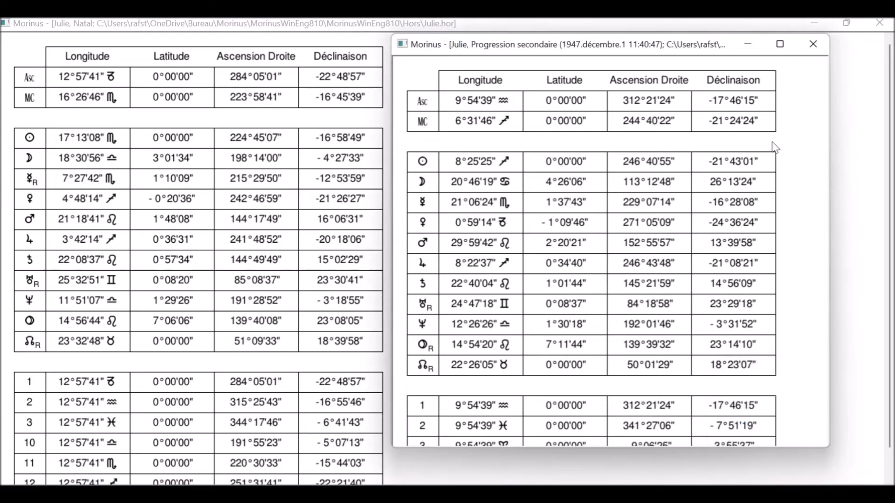
Step: Switch the secondary progression window back to the chart wheel (Thème) and maximize it
{"action": "right_click", "coordinate": [578, 126]}
{"action": "mouse_move", "coordinate": [598, 130]}
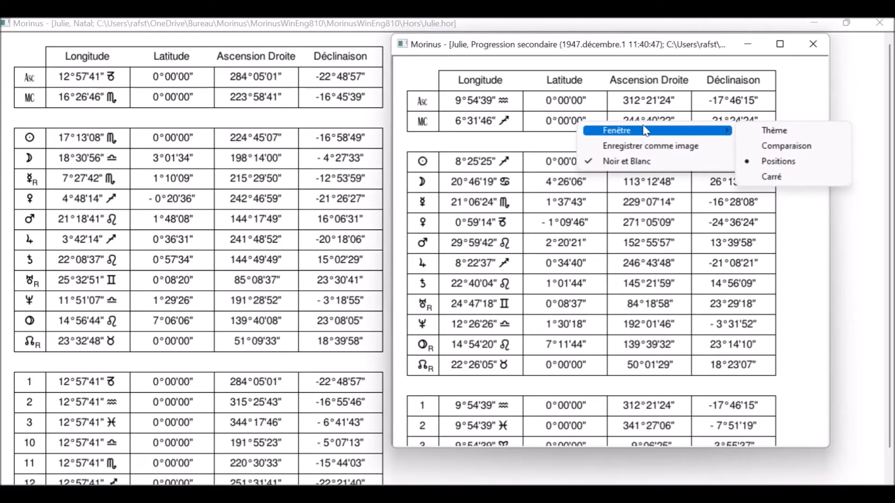
{"action": "left_click", "coordinate": [781, 135]}
{"action": "left_click", "coordinate": [780, 44]}
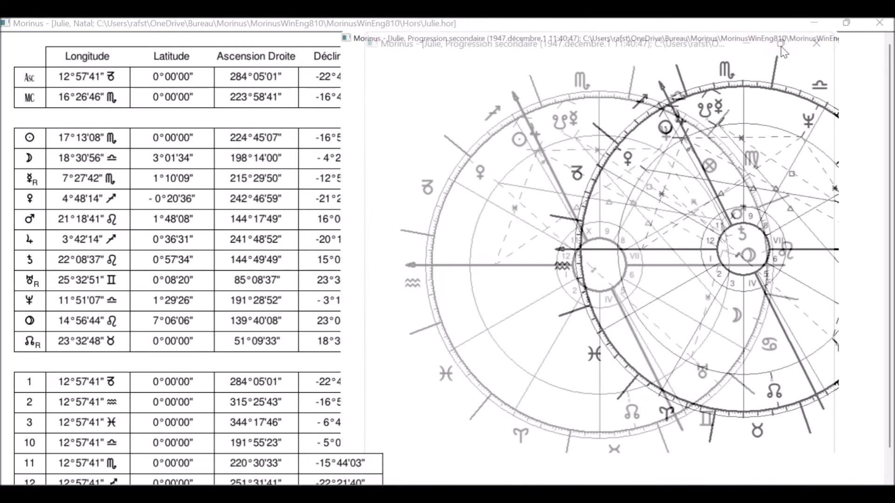
Step: Return to the natal chart and set up a solar revolution (Solaire) with the start date 2022-11-10
{"action": "left_click", "coordinate": [879, 22]}
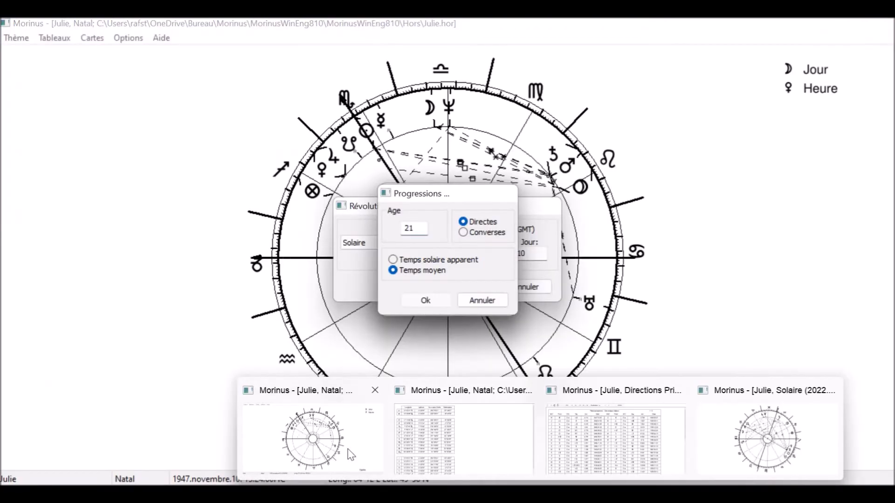
{"action": "left_click", "coordinate": [382, 452]}
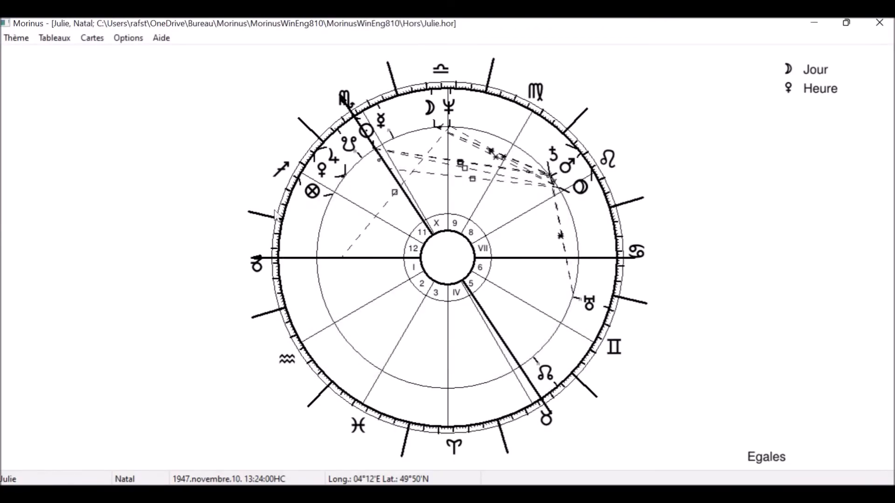
{"action": "left_click", "coordinate": [92, 39]}
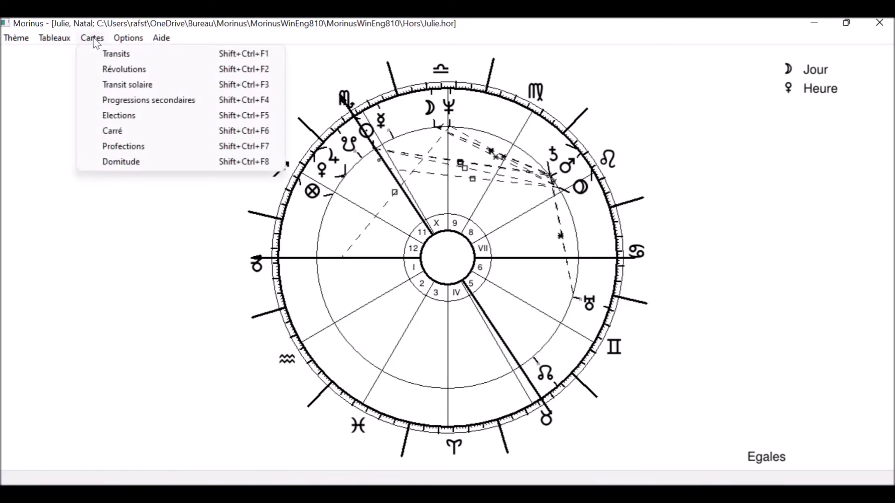
{"action": "left_click", "coordinate": [106, 68]}
{"action": "left_click", "coordinate": [380, 244]}
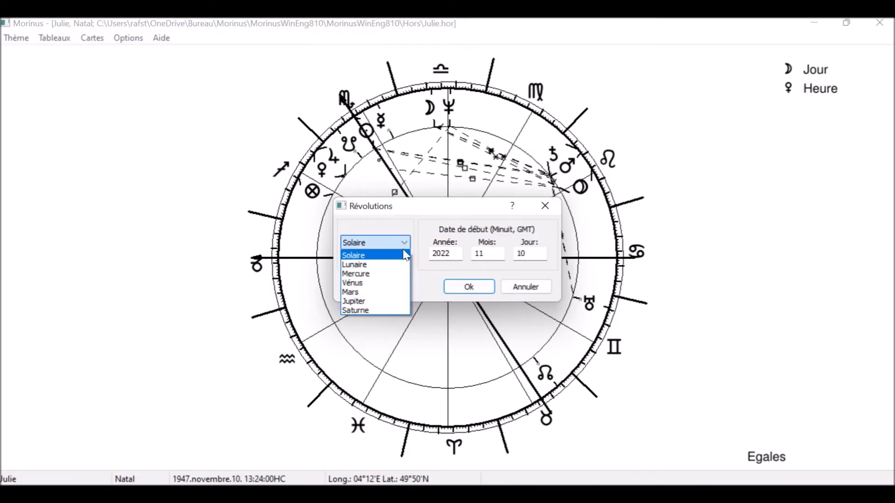
{"action": "left_click", "coordinate": [457, 256]}
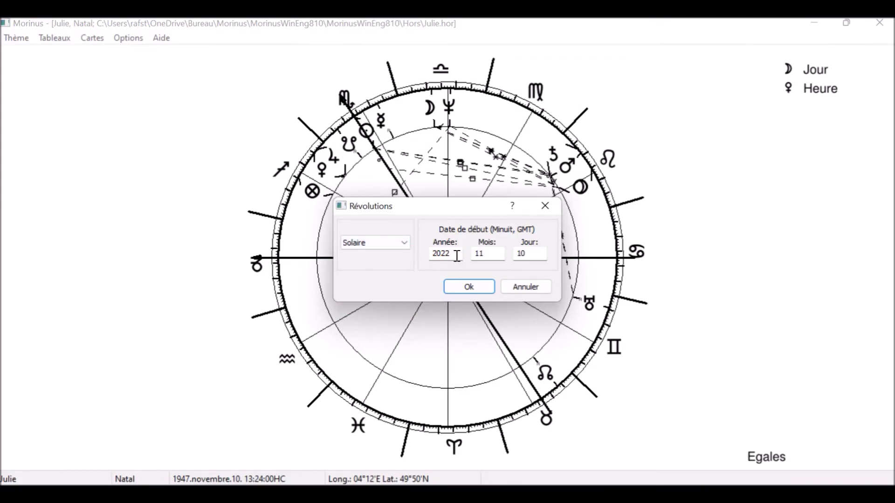
{"action": "left_click", "coordinate": [452, 256]}
{"action": "left_click", "coordinate": [492, 253]}
{"action": "left_click", "coordinate": [483, 287]}
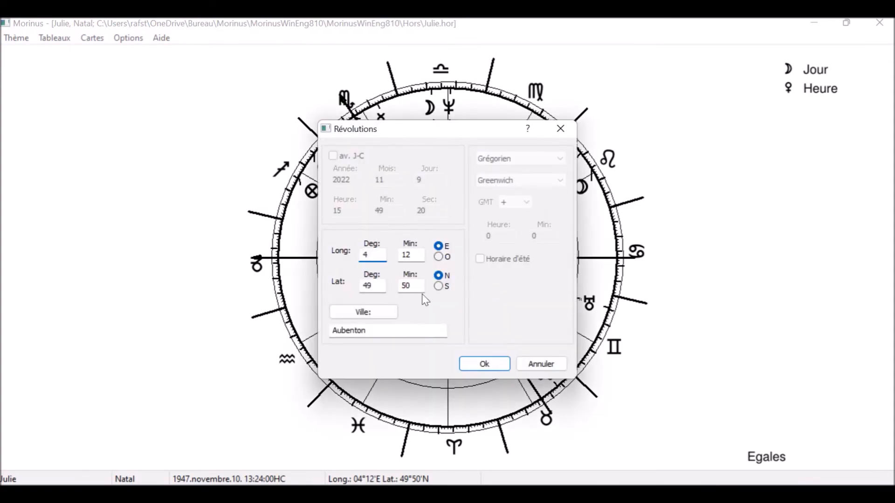
Step: Set the solar revolution's city to Bagdad, IRQ, generate the chart and maximize its window
{"action": "left_click", "coordinate": [379, 314]}
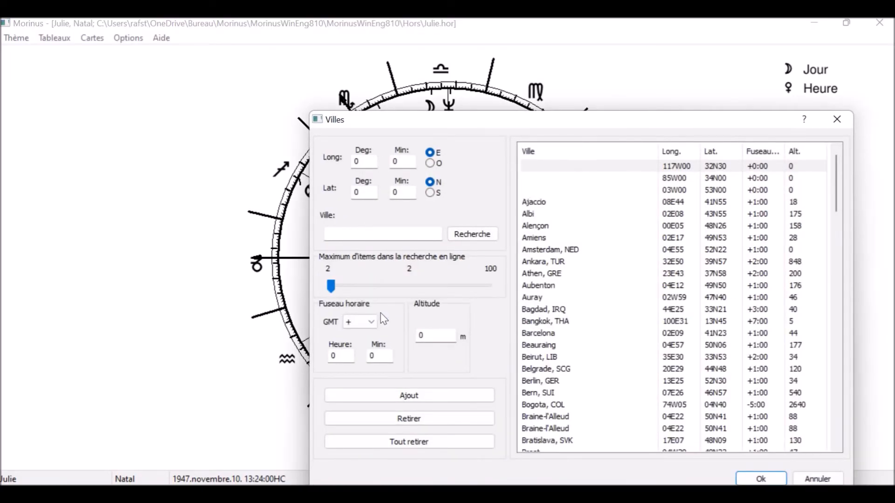
{"action": "left_click", "coordinate": [541, 310]}
{"action": "left_click", "coordinate": [757, 479]}
{"action": "left_click", "coordinate": [491, 366]}
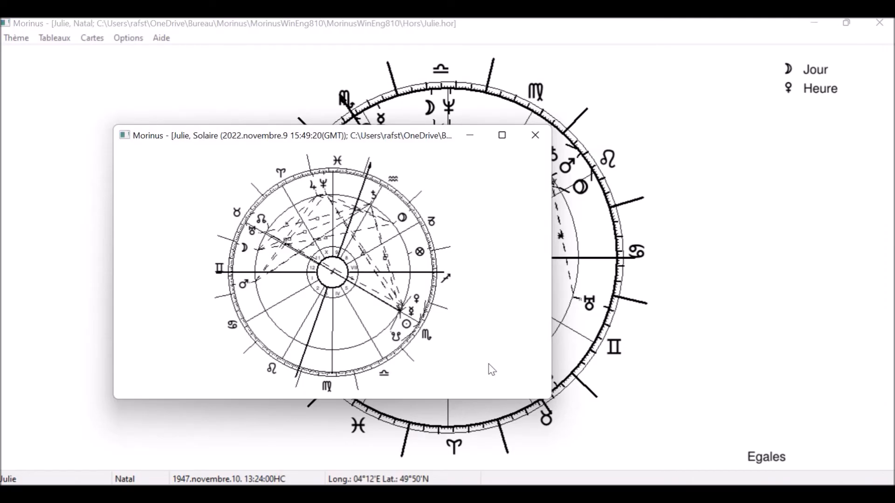
{"action": "left_click", "coordinate": [502, 135]}
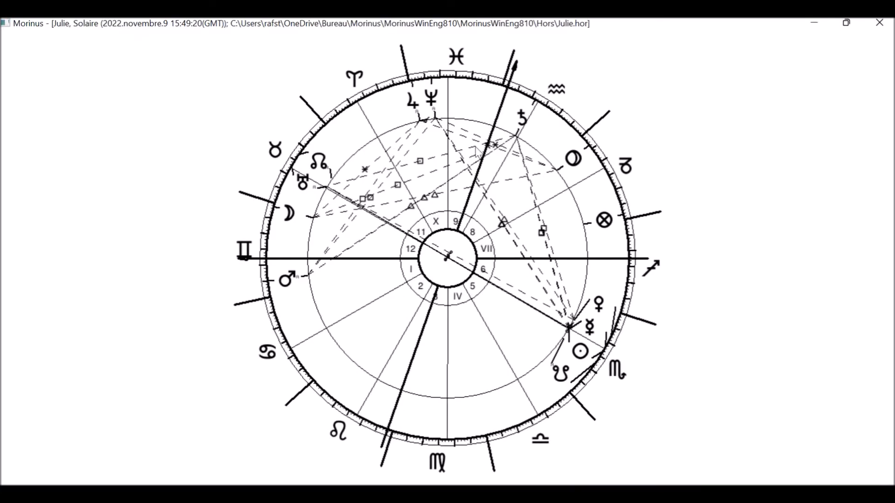
Step: View the solar revolution's Positions table and switch back to its chart wheel (Thème)
{"action": "right_click", "coordinate": [489, 168]}
{"action": "mouse_move", "coordinate": [531, 173]}
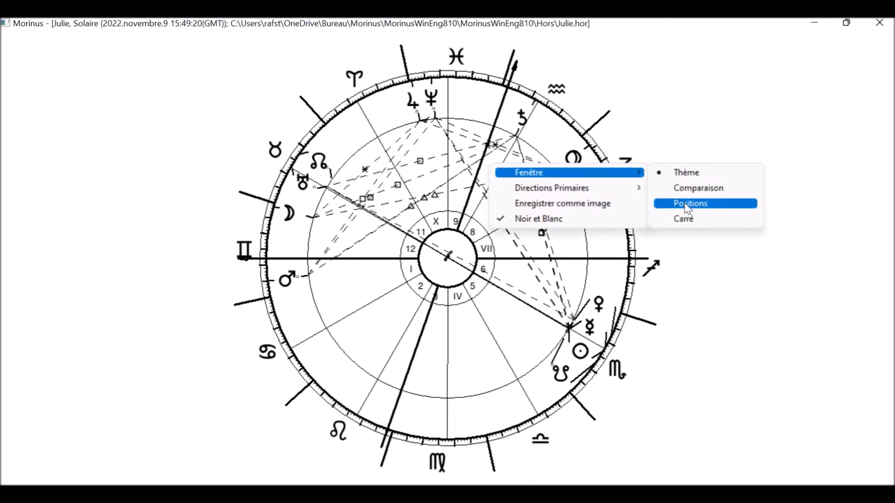
{"action": "left_click", "coordinate": [687, 205]}
{"action": "right_click", "coordinate": [581, 193]}
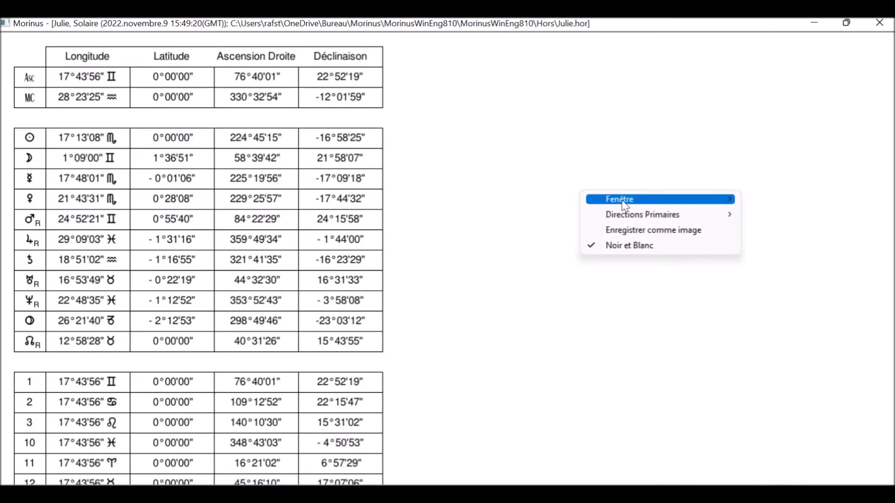
{"action": "mouse_move", "coordinate": [625, 205]}
{"action": "left_click", "coordinate": [774, 198]}
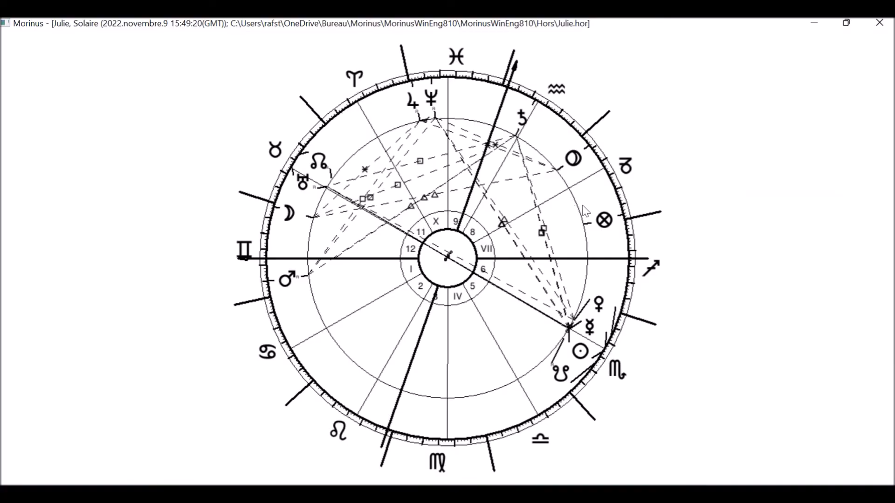
Step: View the solar revolution in Comparaison with the natal chart, restore the single wheel (Thème) and minimize the window
{"action": "right_click", "coordinate": [590, 176]}
{"action": "mouse_move", "coordinate": [606, 186]}
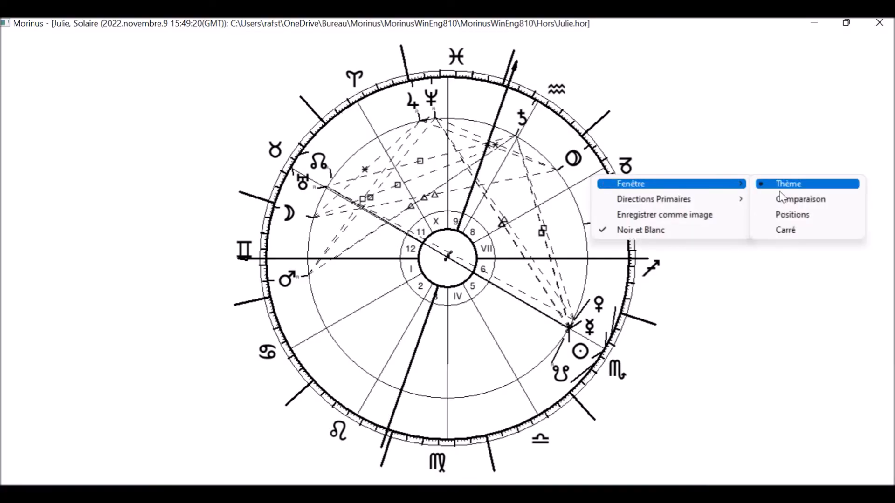
{"action": "left_click", "coordinate": [796, 199]}
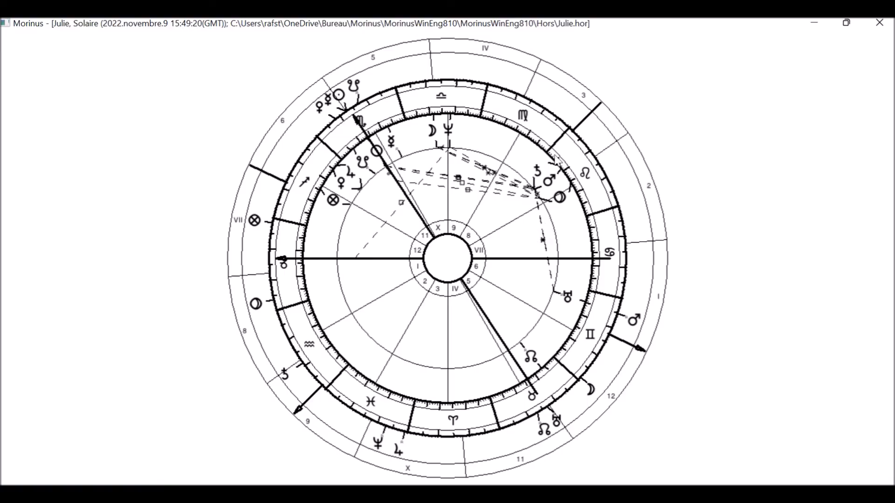
{"action": "right_click", "coordinate": [557, 158]}
{"action": "mouse_move", "coordinate": [579, 170]}
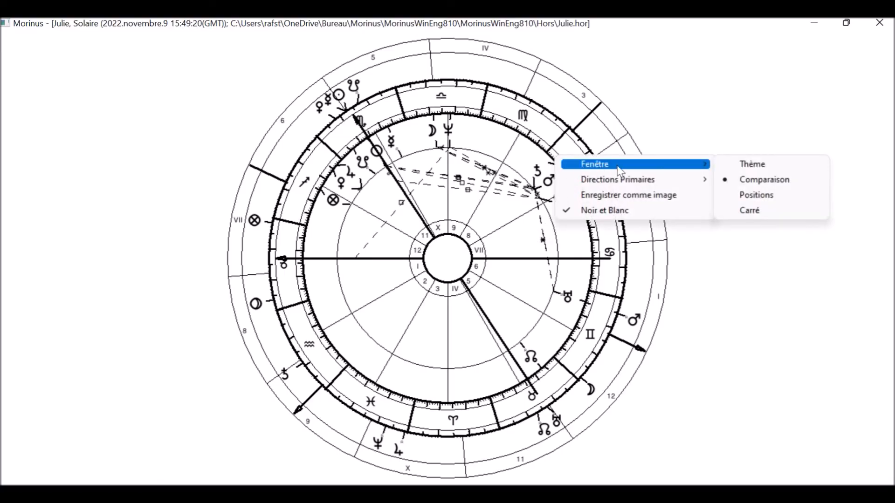
{"action": "left_click", "coordinate": [729, 165]}
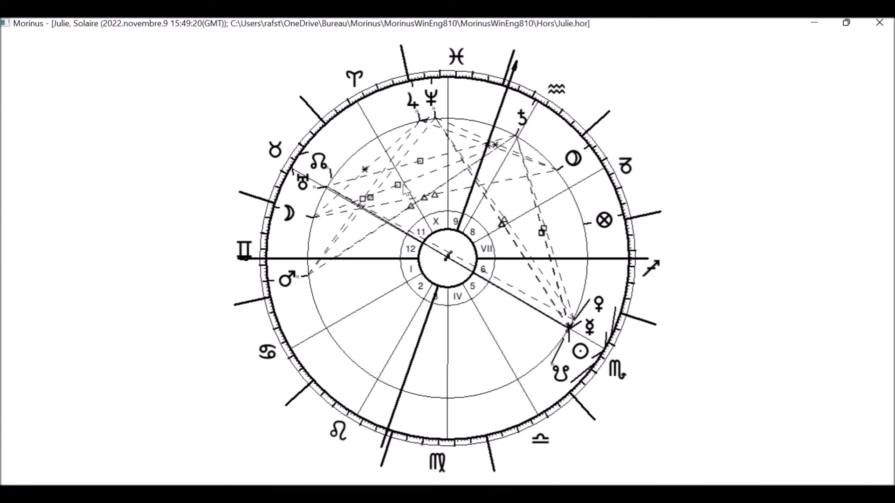
{"action": "left_click", "coordinate": [816, 24]}
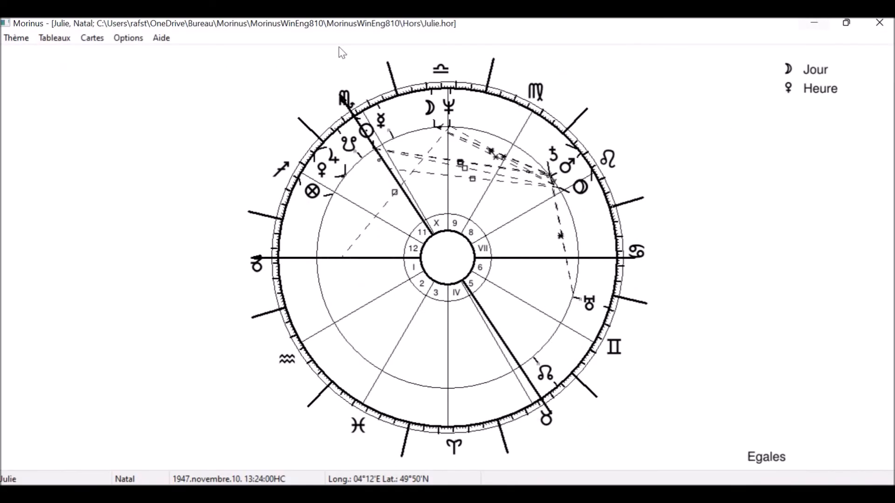
Step: View the natal chart's Profections and the settings for primary directions
{"action": "left_click", "coordinate": [95, 37]}
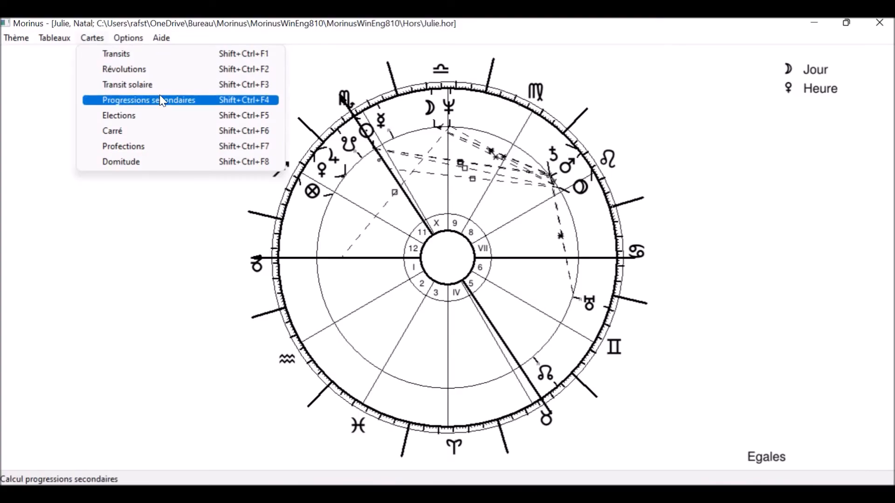
{"action": "mouse_move", "coordinate": [54, 38]}
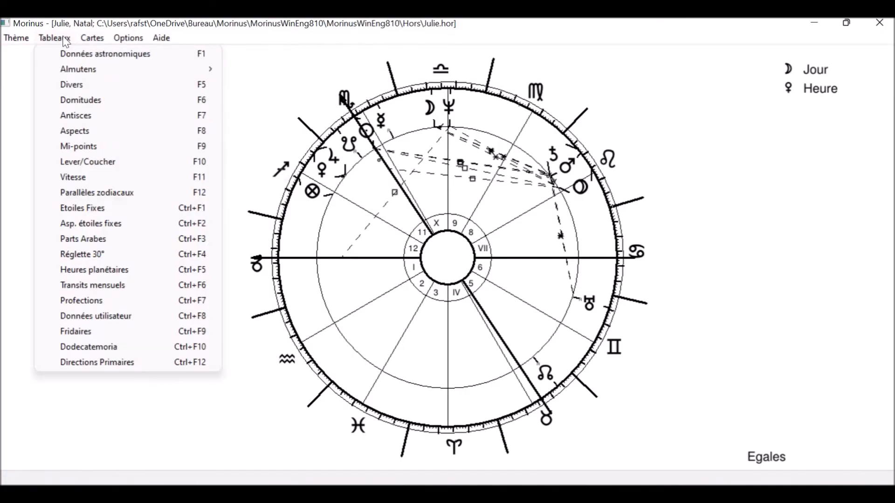
{"action": "left_click", "coordinate": [133, 302]}
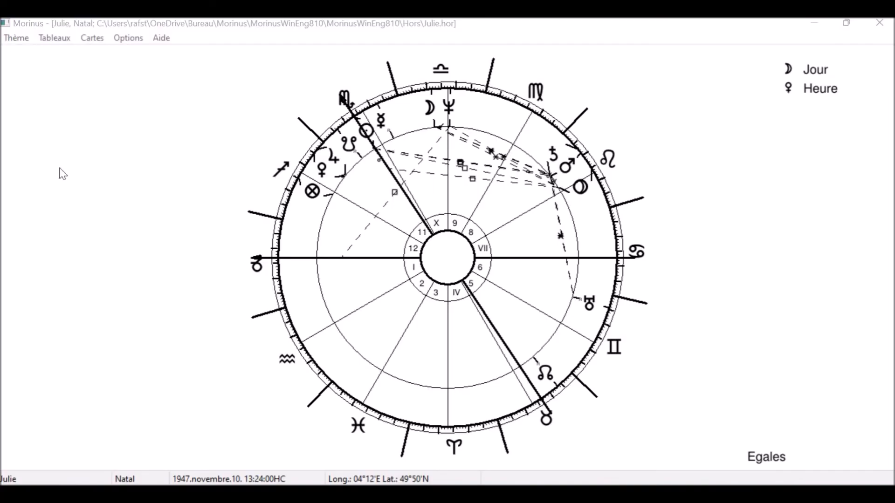
{"action": "left_click", "coordinate": [127, 42]}
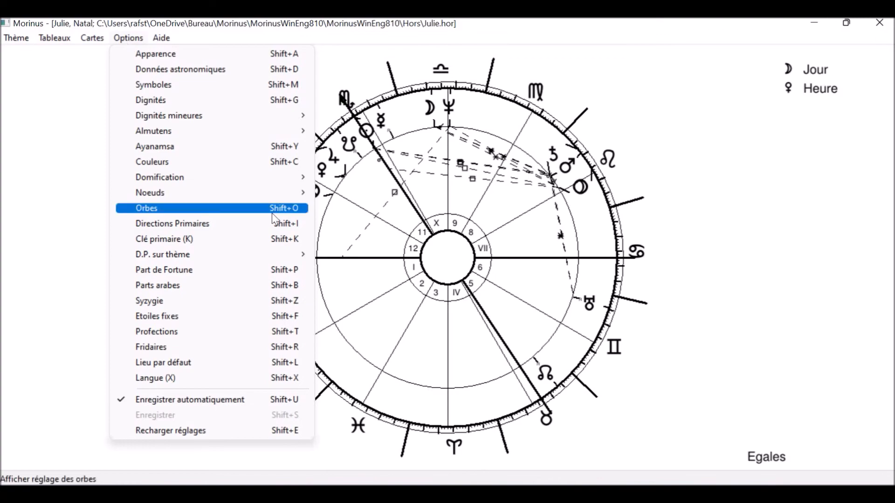
{"action": "left_click", "coordinate": [225, 228]}
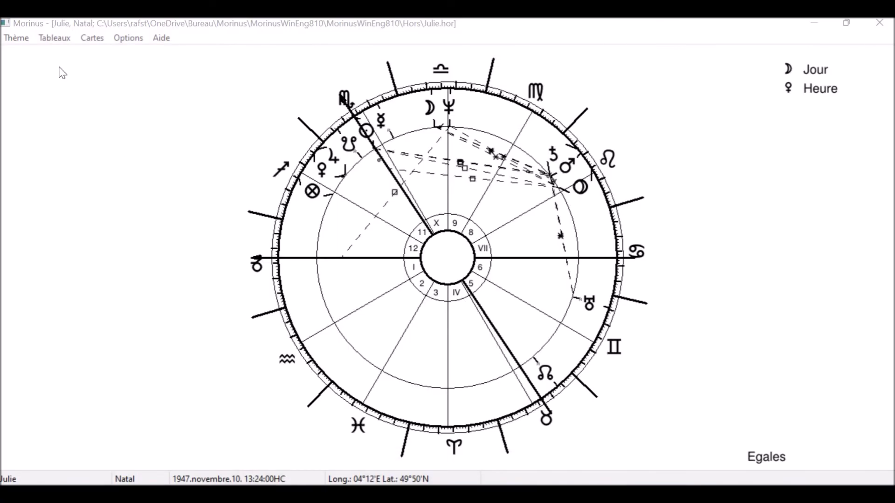
Step: Show the natal chart's Aspects table and maximize it to examine the aspects and orbs
{"action": "left_click", "coordinate": [55, 39]}
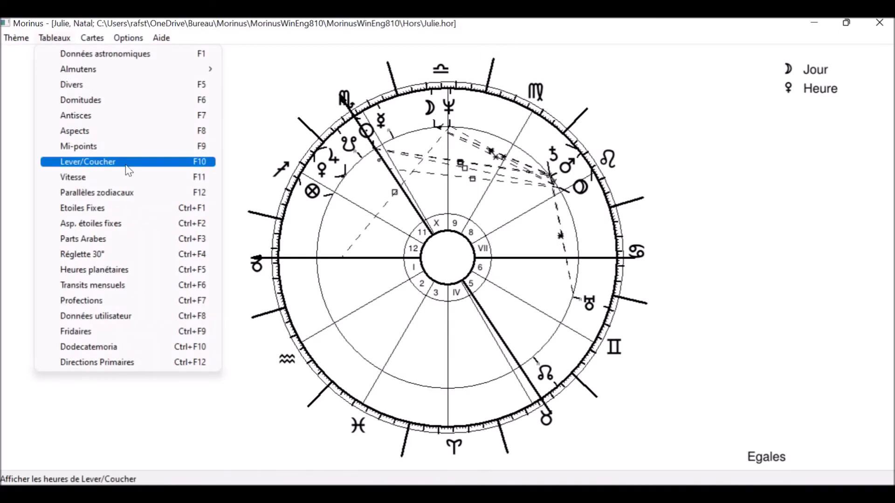
{"action": "left_click", "coordinate": [108, 134]}
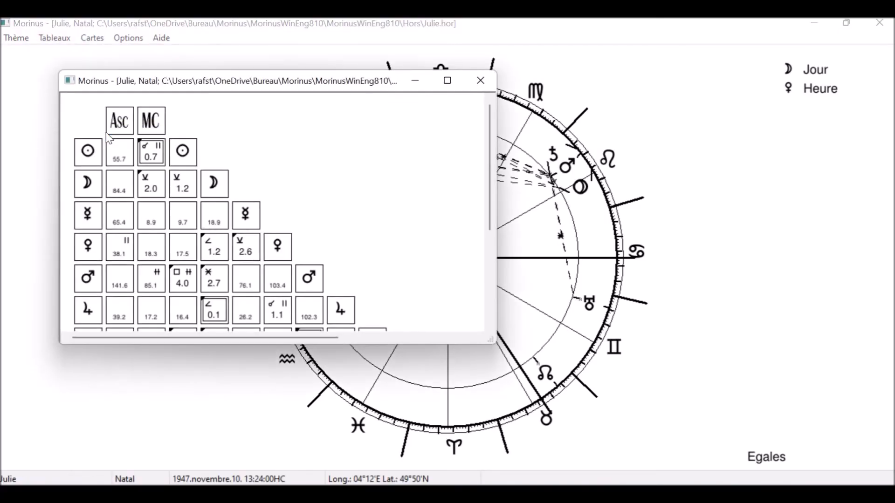
{"action": "left_click", "coordinate": [448, 81]}
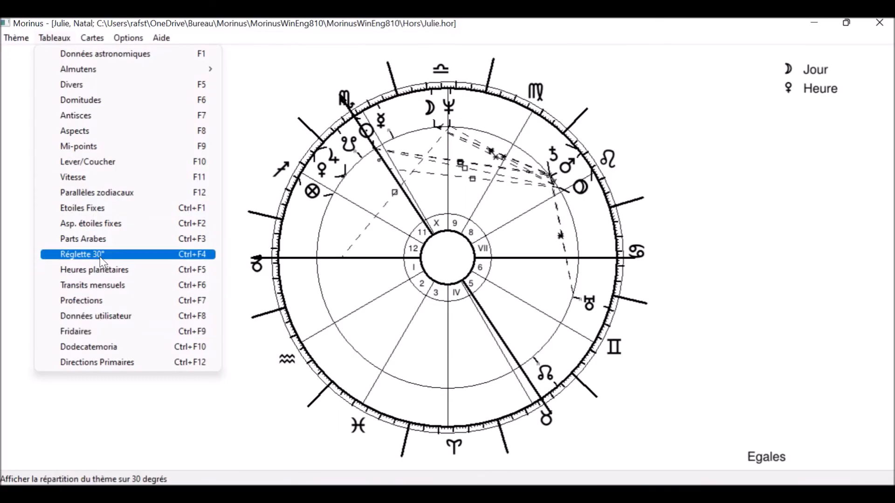
Step: Examine the planets along the full 30° strip (Réglette 30°) in a maximized window and close it
{"action": "left_click", "coordinate": [100, 256]}
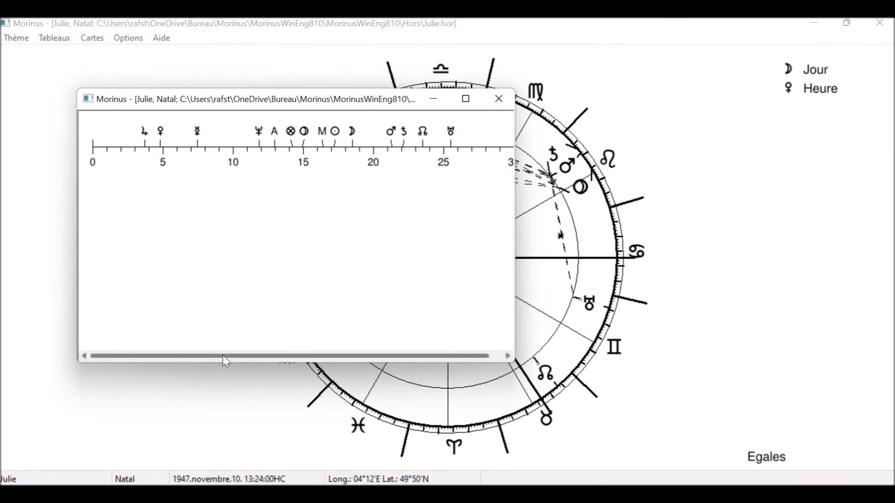
{"action": "left_click_drag", "start_coordinate": [222, 356], "coordinate": [336, 358]}
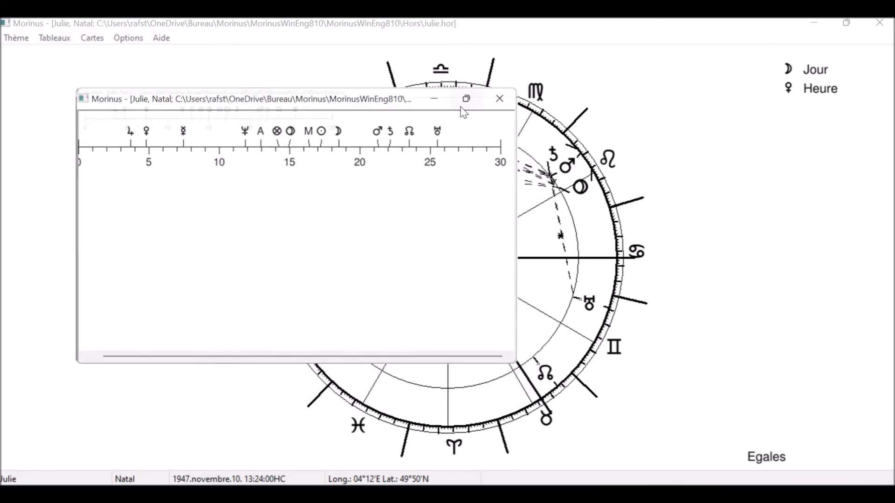
{"action": "left_click", "coordinate": [465, 98]}
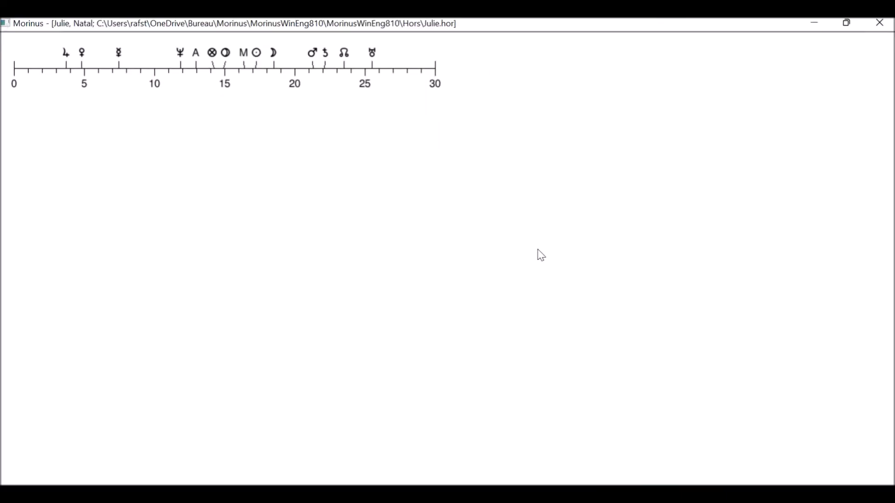
{"action": "left_click", "coordinate": [879, 23]}
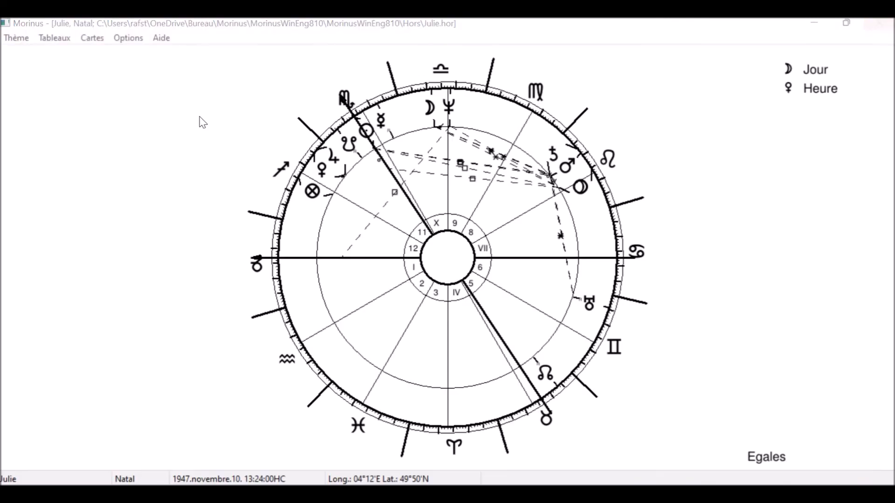
Step: Close the natal chart and create an Ici et Maintenant chart for the current moment
{"action": "left_click", "coordinate": [15, 39]}
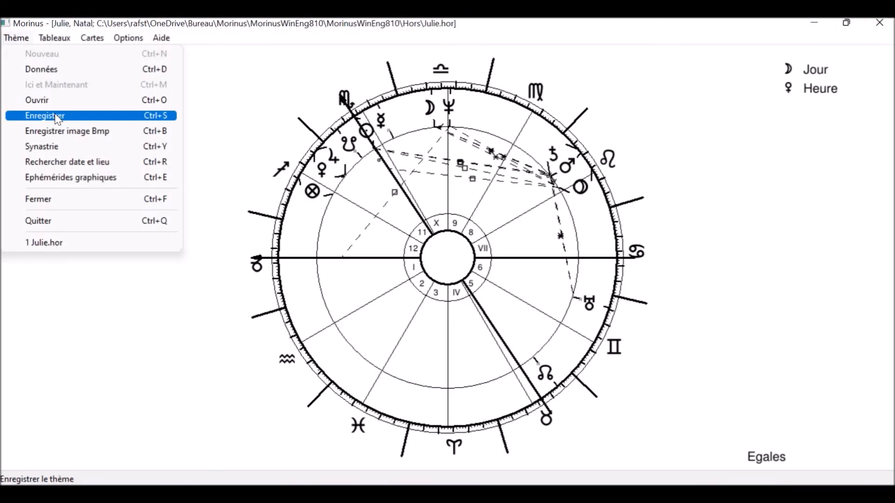
{"action": "left_click", "coordinate": [62, 201]}
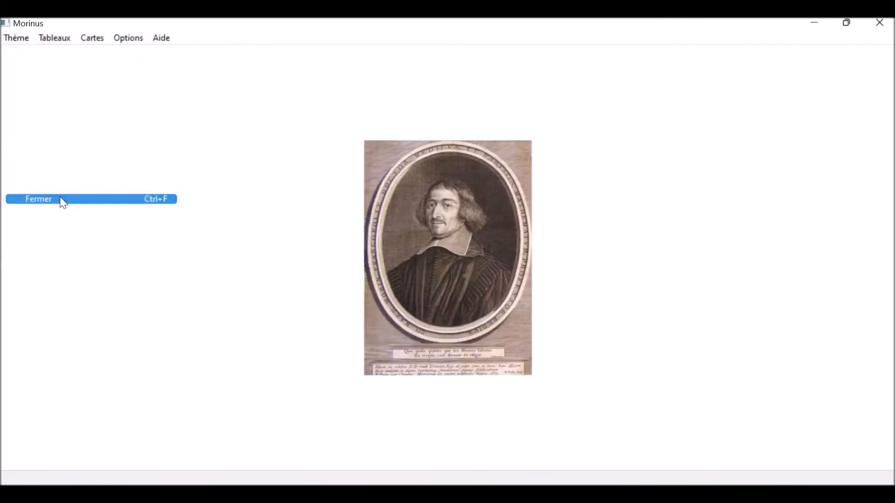
{"action": "left_click", "coordinate": [15, 40]}
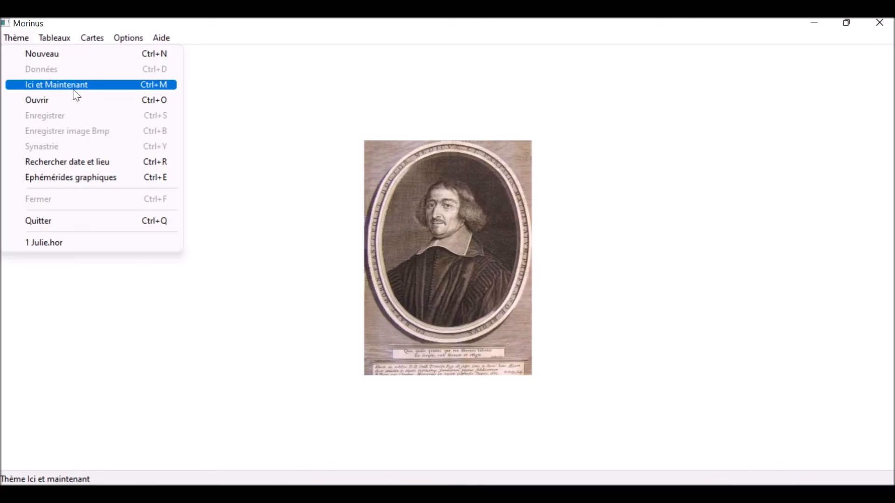
{"action": "left_click", "coordinate": [60, 87]}
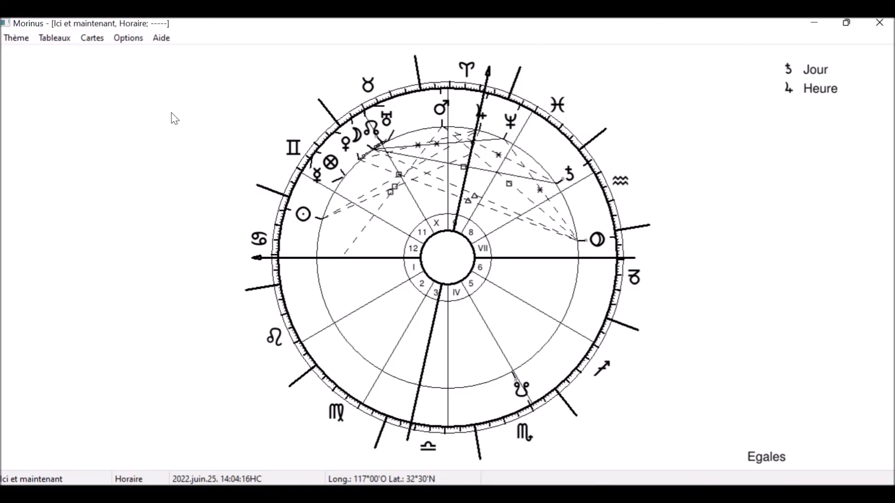
{"action": "left_click", "coordinate": [129, 39]}
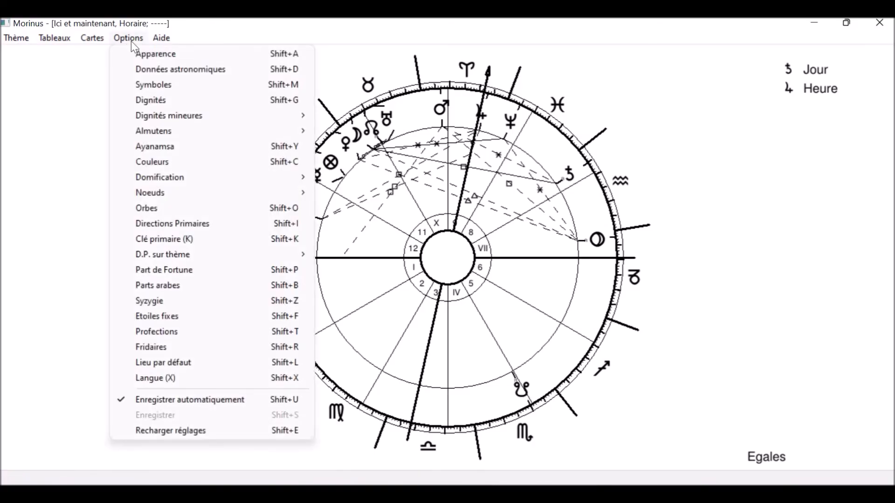
{"action": "left_click", "coordinate": [82, 291]}
Step: Create a synastry of the Ici et Maintenant chart with the first saved chart file in the Hors folder and maximize it
{"action": "left_click", "coordinate": [17, 39]}
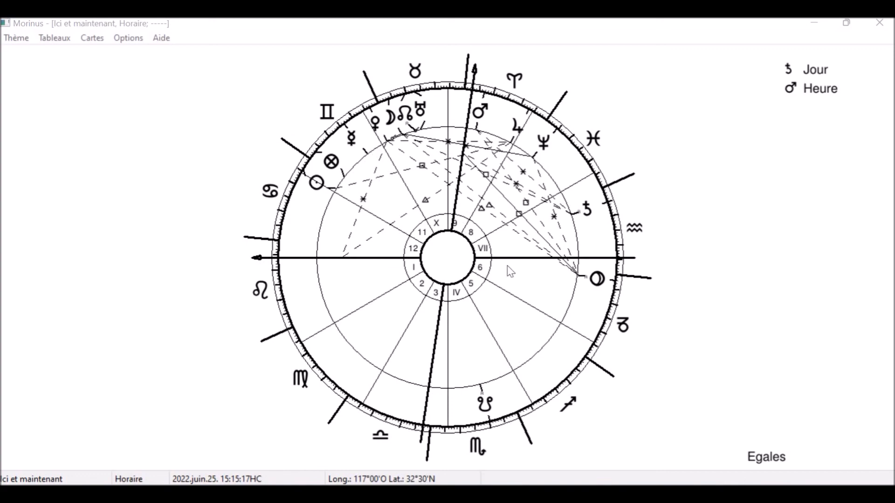
{"action": "left_click", "coordinate": [16, 37]}
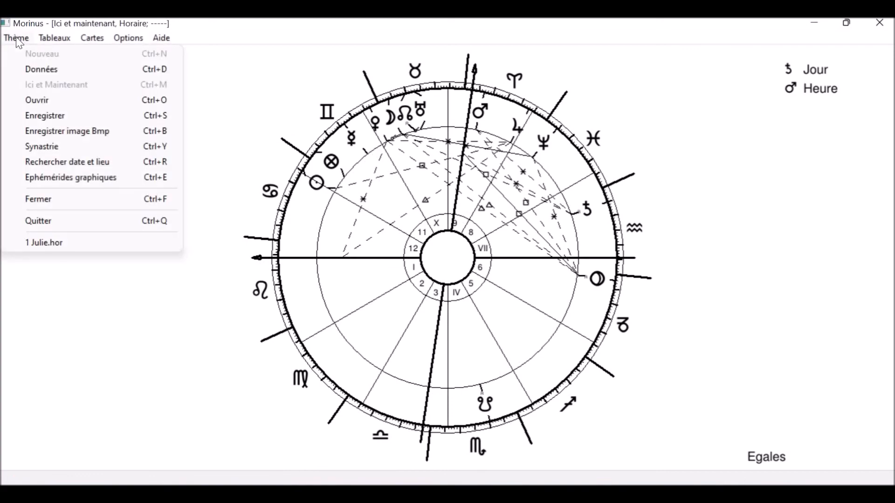
{"action": "left_click", "coordinate": [51, 150]}
{"action": "left_click", "coordinate": [197, 127]}
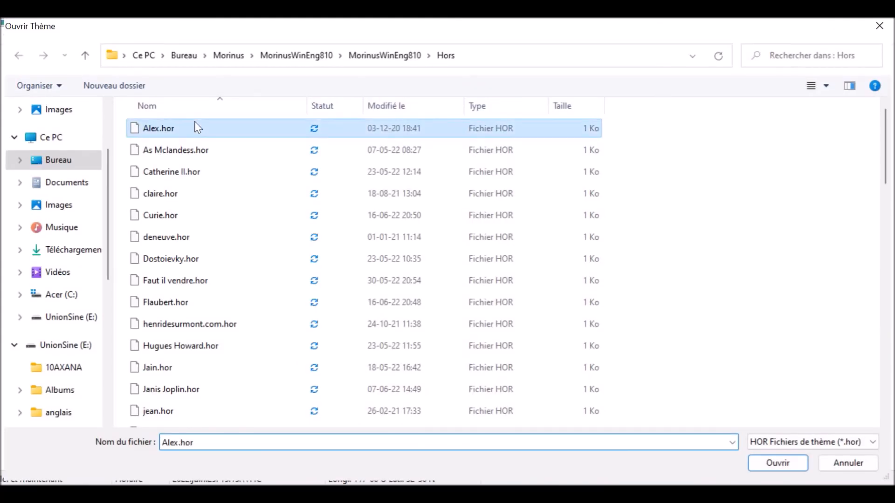
{"action": "double_click", "coordinate": [197, 127]}
{"action": "left_click", "coordinate": [464, 98]}
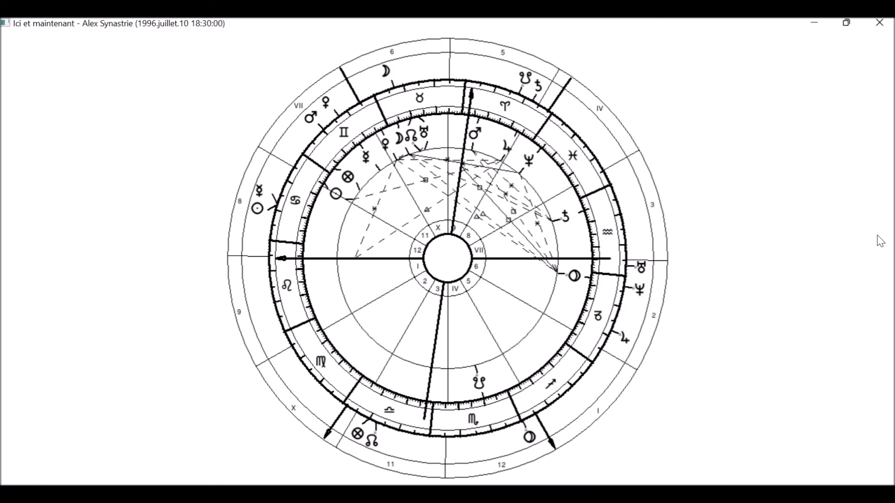
Step: Minimize the synastry window and bring up the chart file commands for the Ici et Maintenant chart
{"action": "left_click", "coordinate": [816, 28]}
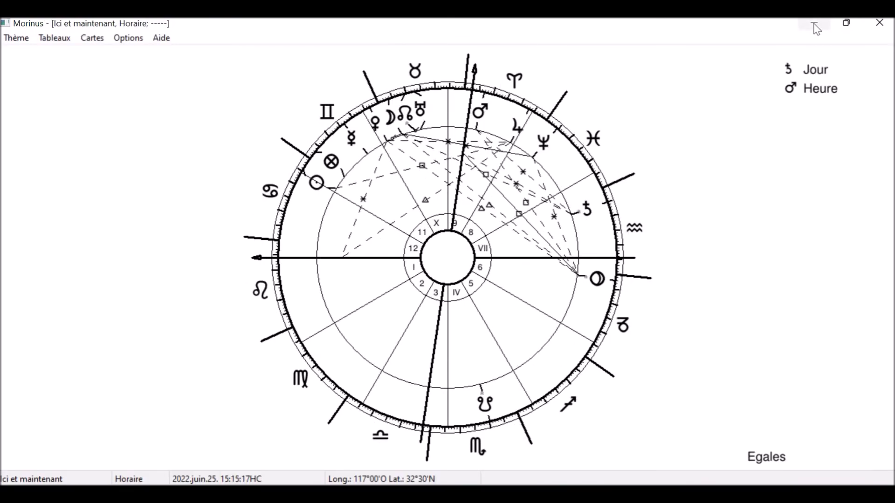
{"action": "left_click", "coordinate": [17, 38]}
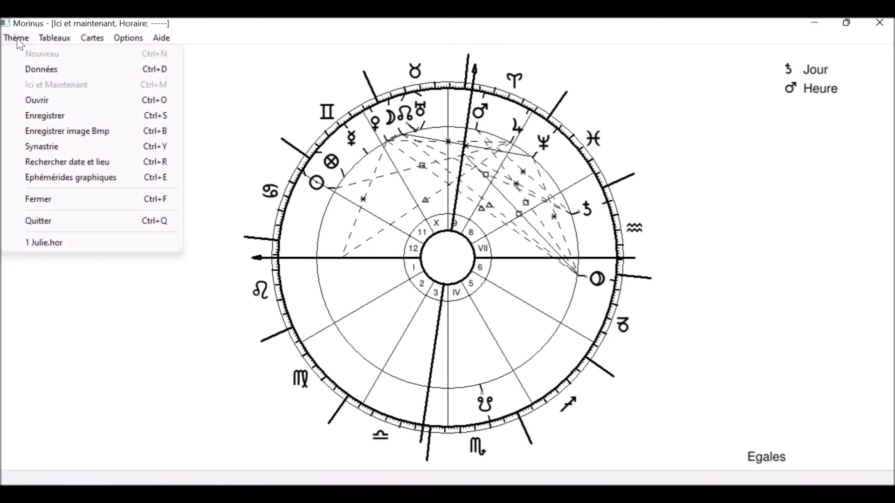